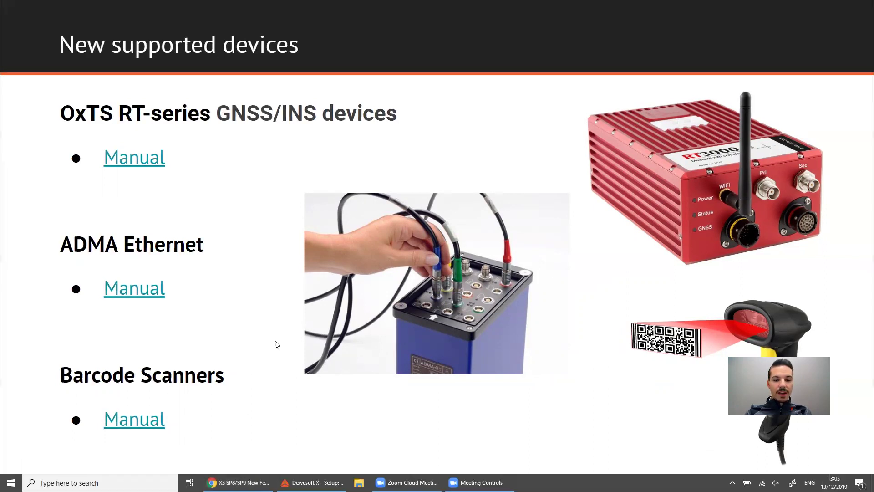
key("alt+Tab")
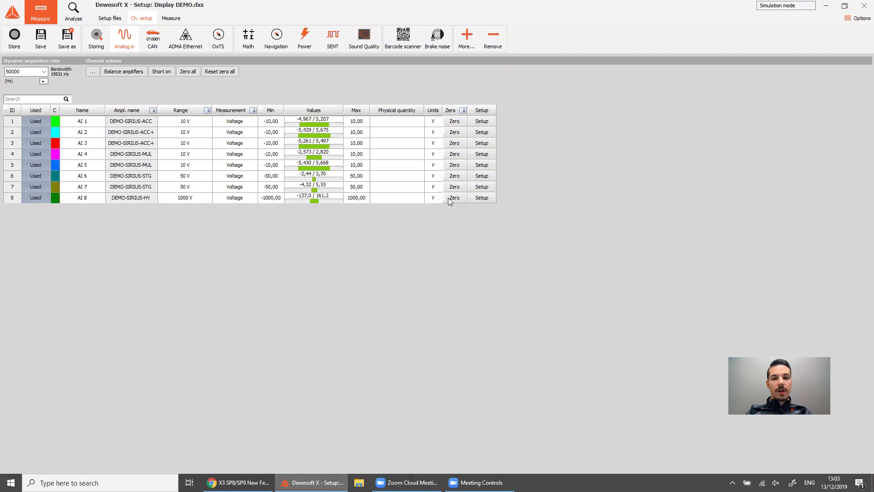
left_click(861, 19)
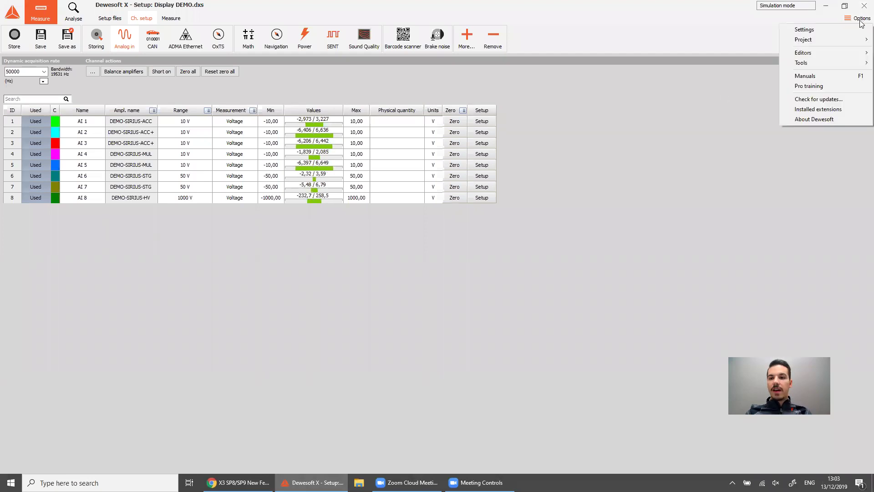
left_click(860, 30)
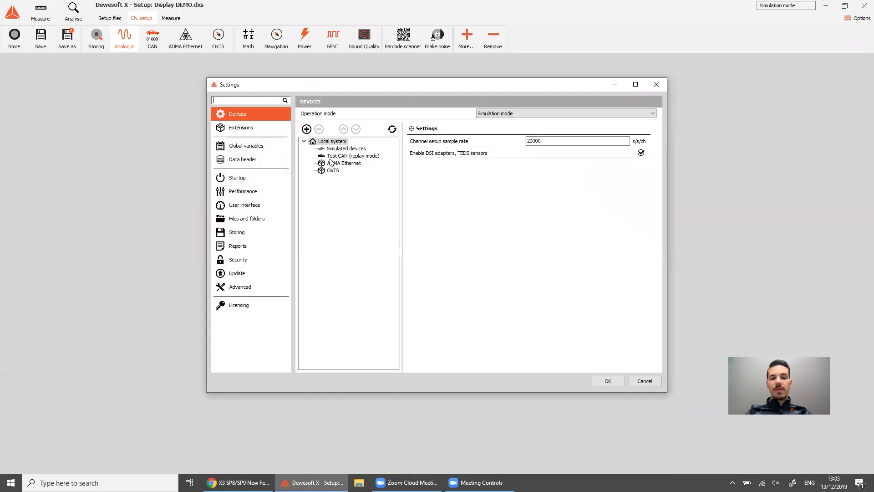
left_click(306, 130)
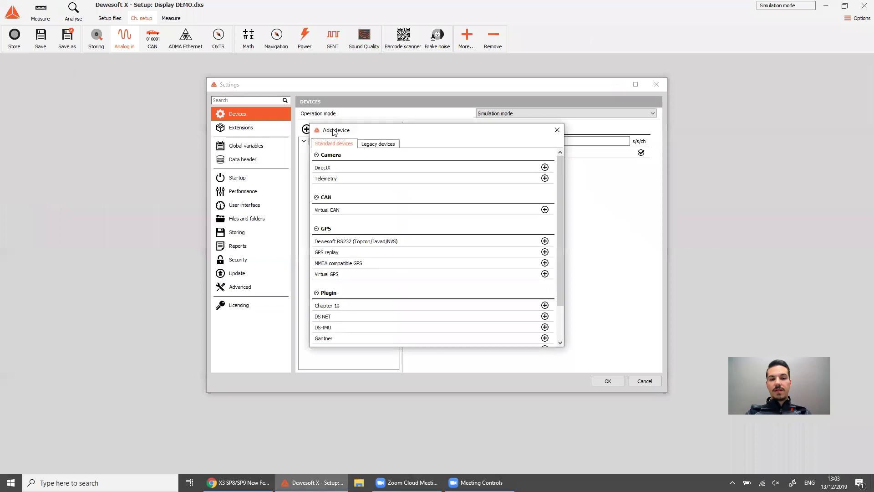
left_click_drag(558, 179, 559, 245)
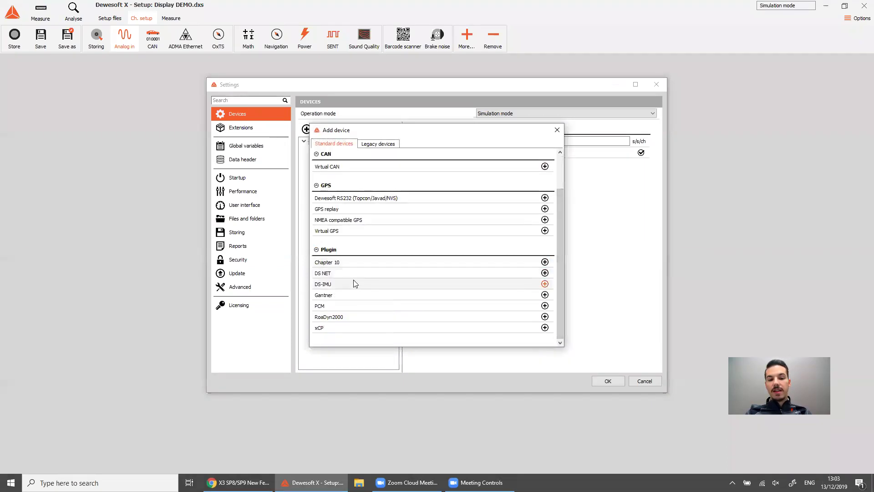
left_click(558, 131)
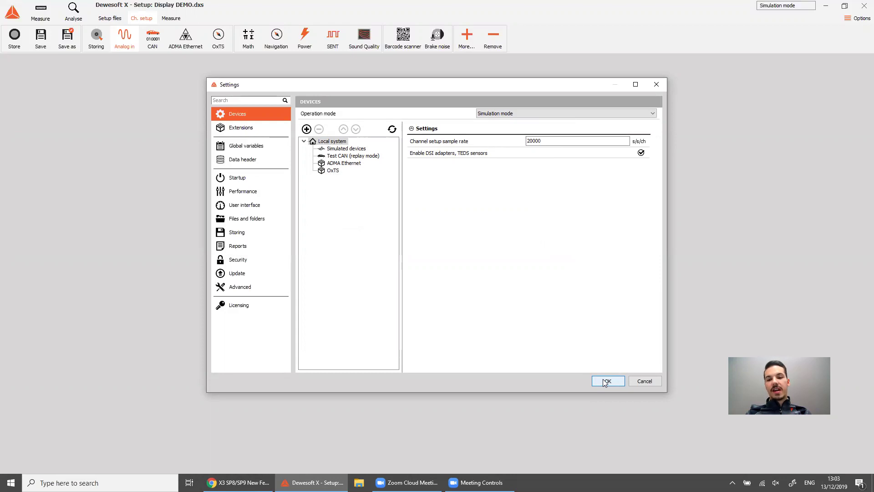
left_click(606, 382)
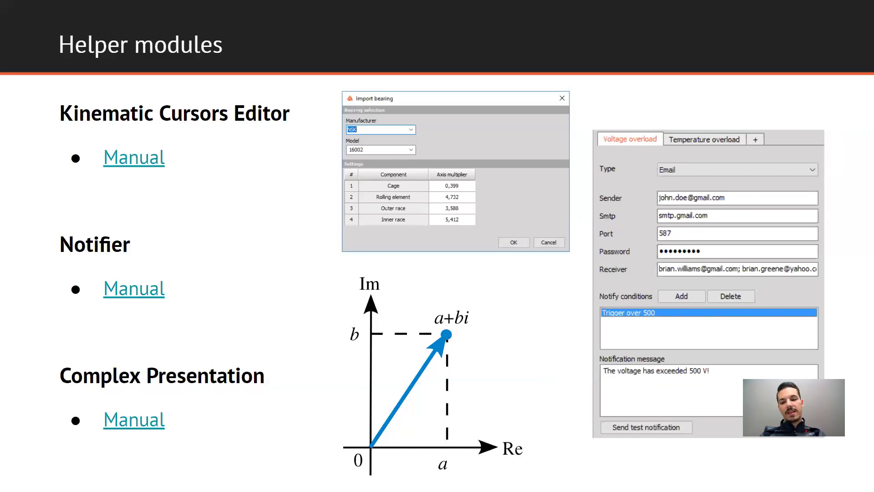
Advance the webinar deck to the 'Improved user experience' slide
key("Right")
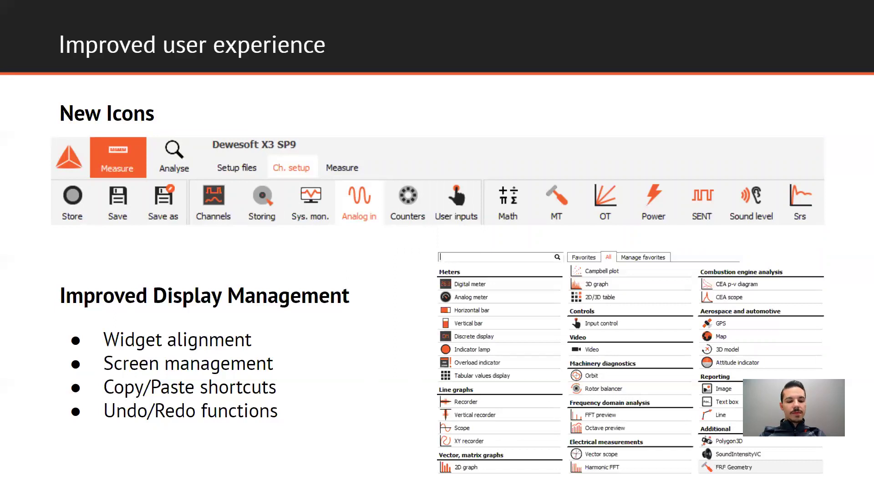
Switch from the slideshow back to the Display DEMO.dxs channel setup in Dewesoft X
key("alt+Tab")
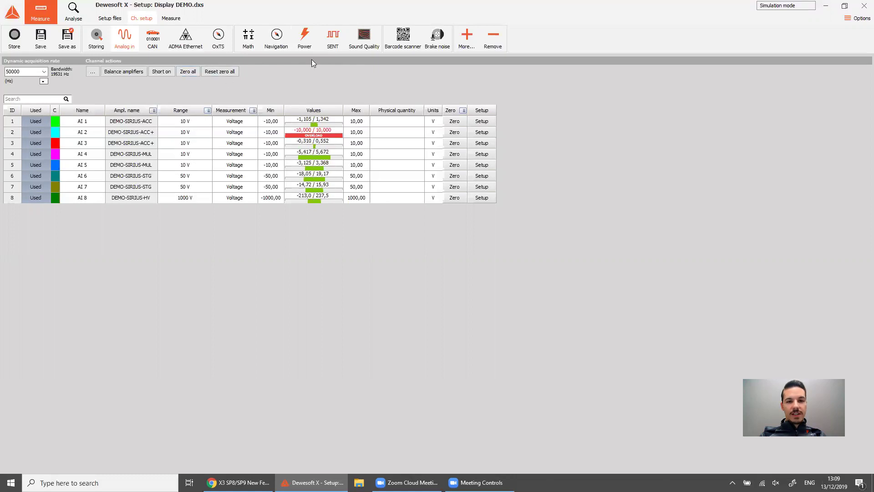
Open the Sound Quality module setup, skim its manual page, then close the manual and return to Dewesoft X
left_click(364, 36)
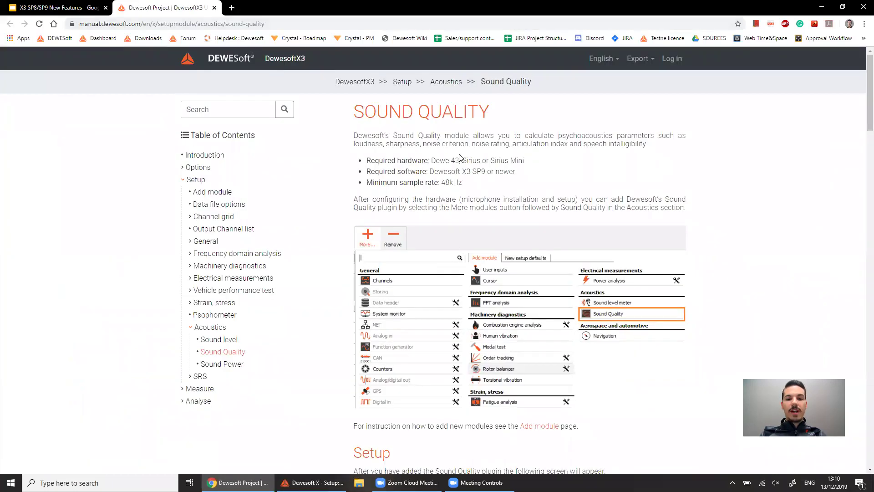
scroll(459, 157, "down", 12)
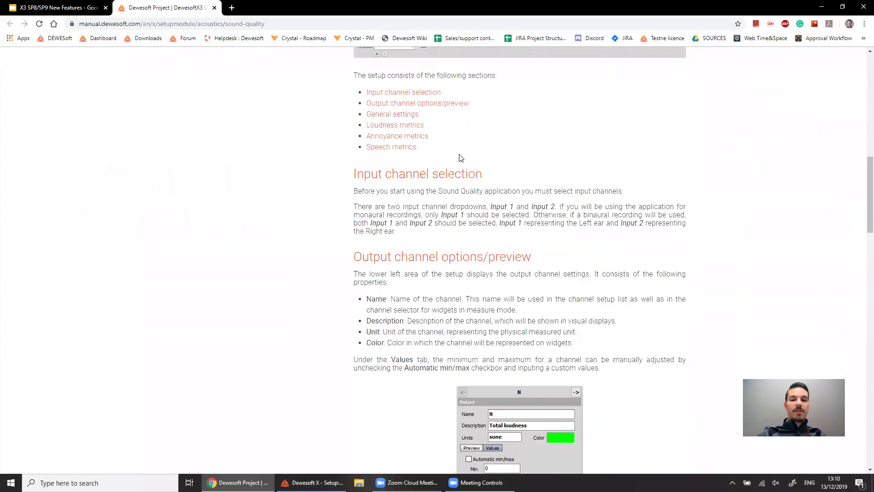
scroll(459, 154, "down", 20)
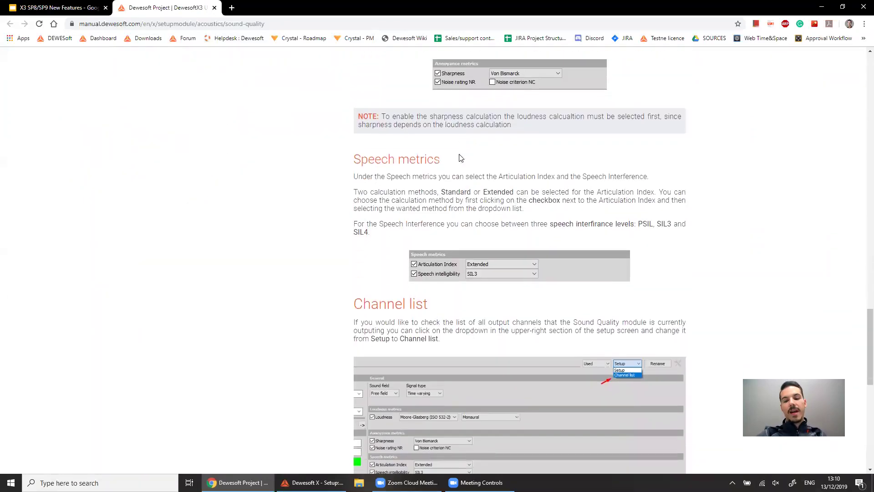
scroll(458, 155, "up", 15)
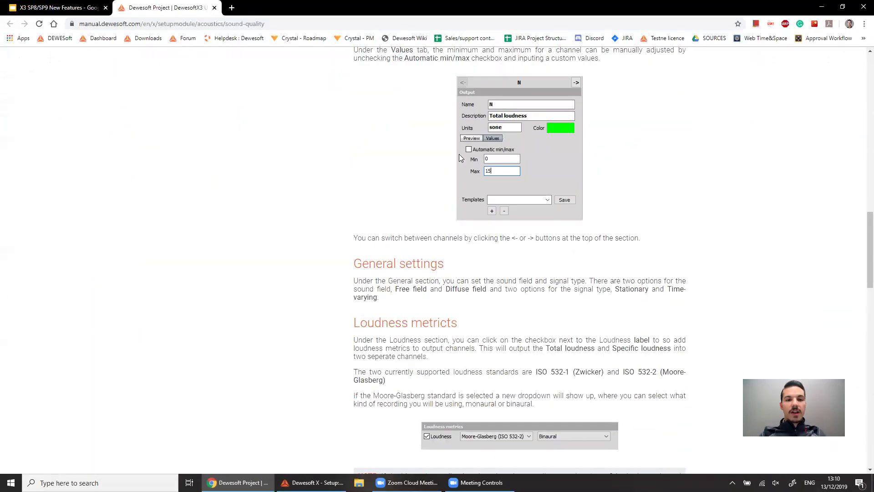
key("ctrl+w")
key("alt+Tab")
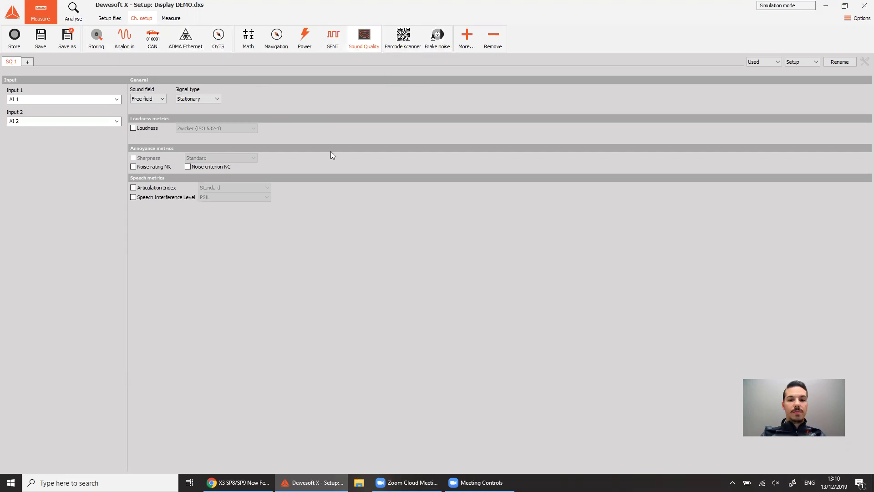
Show the Analog in channel table, then switch to Measure mode's live displays
left_click(125, 38)
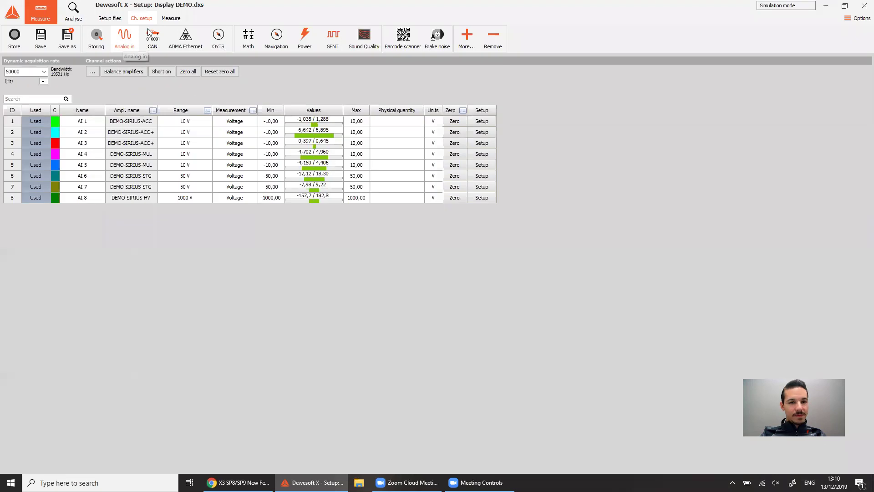
left_click(170, 18)
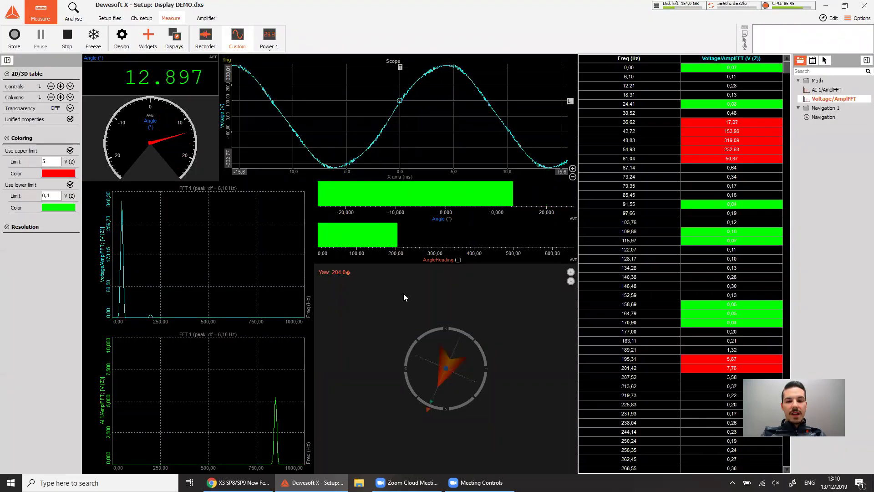
Replace the 3D navigation arrow with the 11805_airplane model, zoomed in and tilted into perspective
left_click(422, 343)
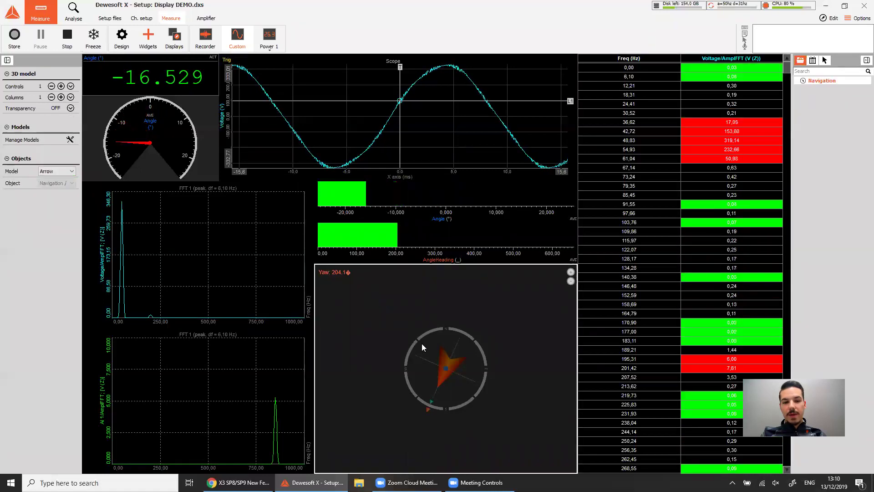
left_click(57, 171)
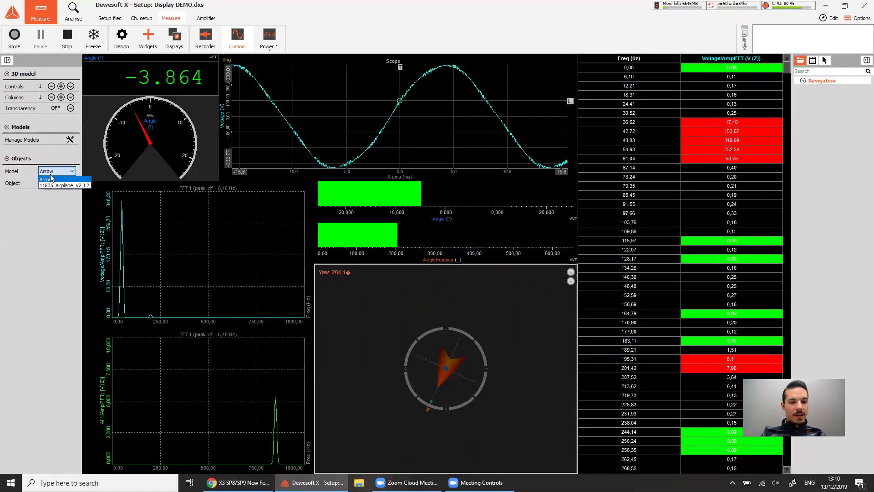
left_click(55, 186)
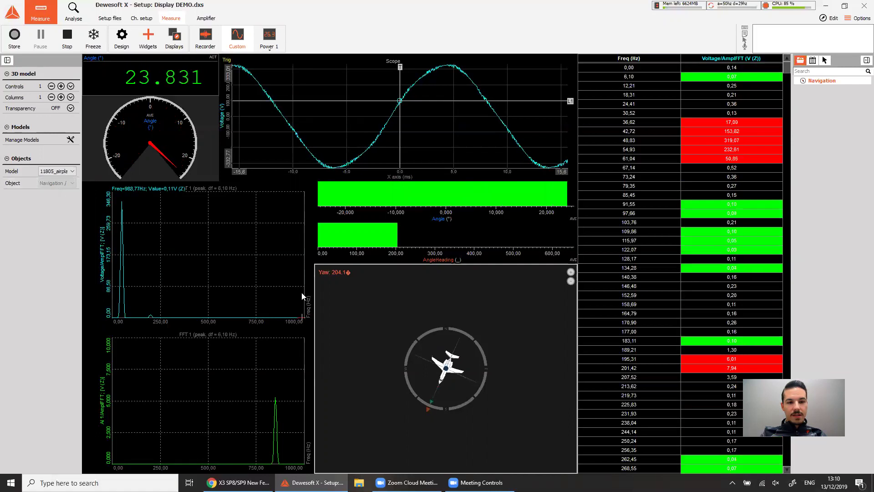
left_click_drag(496, 364, 463, 335)
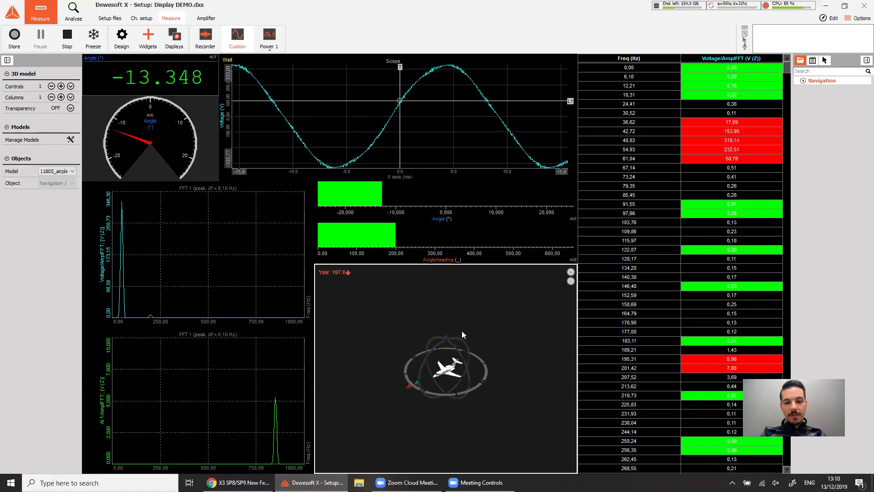
left_click(571, 273)
left_click_drag(444, 360, 435, 388)
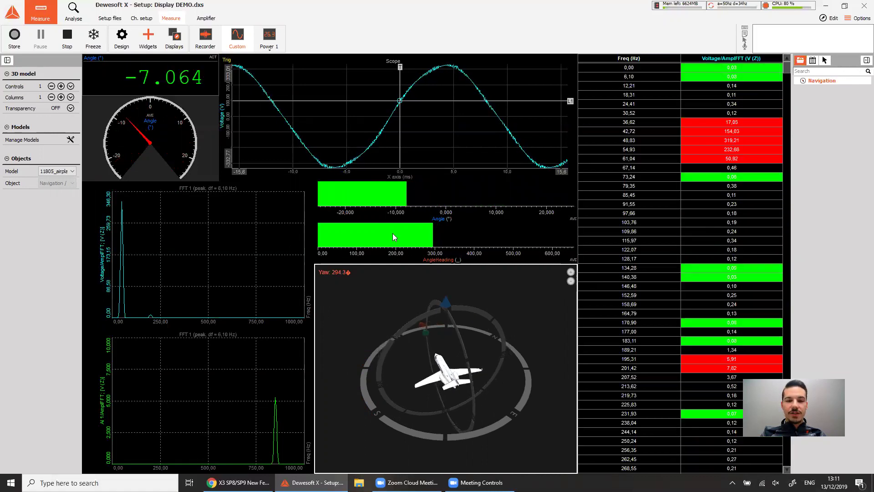
left_click(207, 227)
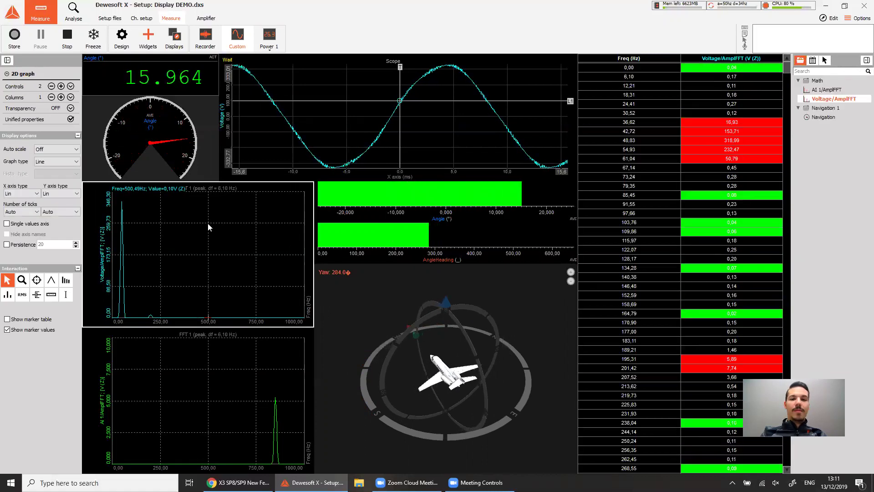
In Manage displays, move 'Power 1, power' to the end of the display order
left_click(177, 33)
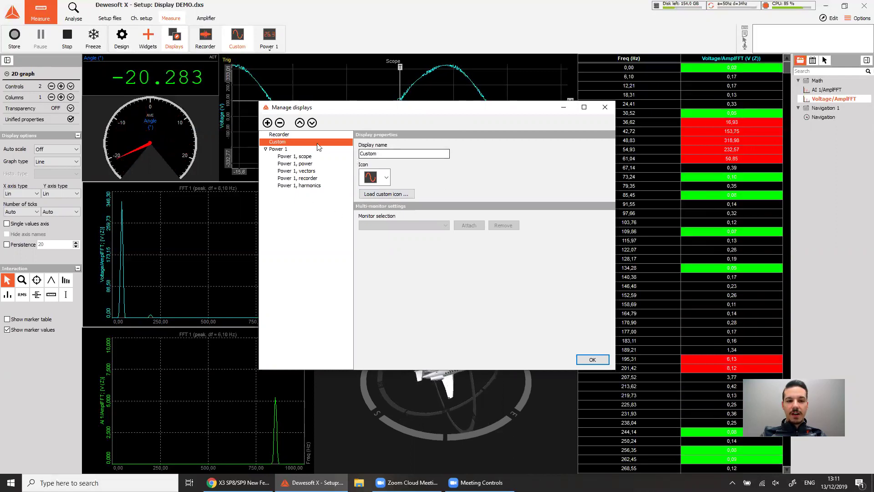
left_click(283, 135)
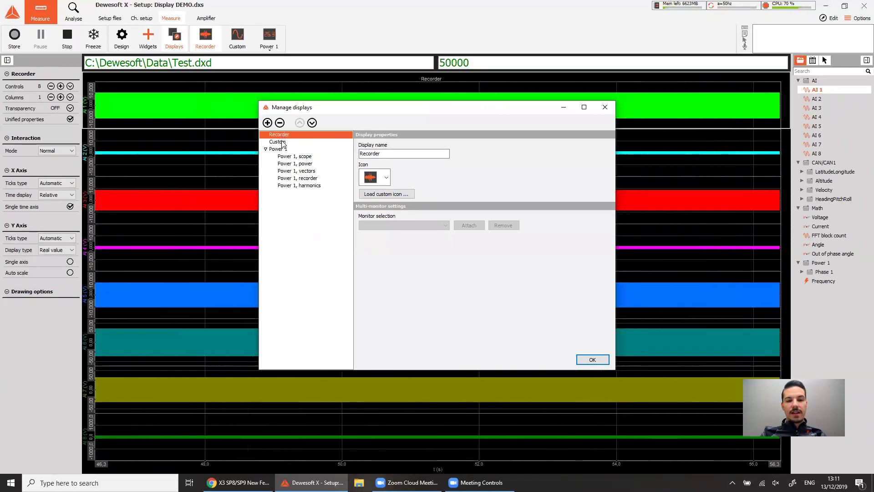
left_click(283, 143)
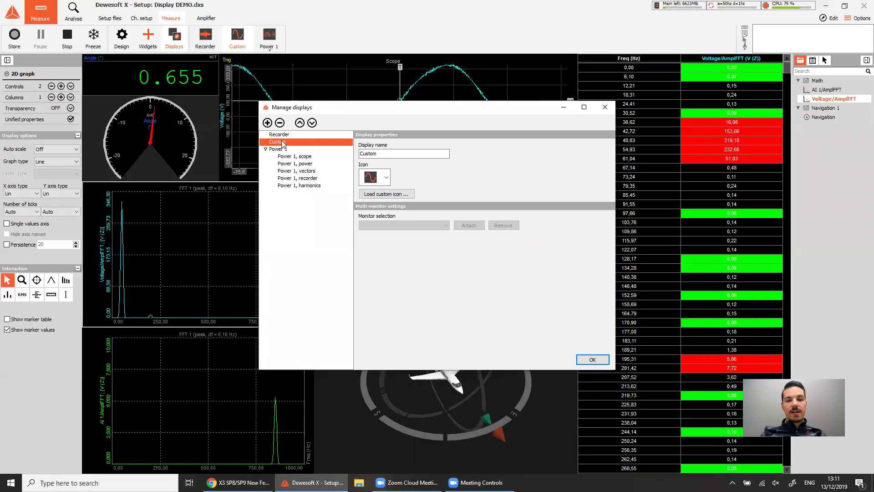
left_click(294, 171)
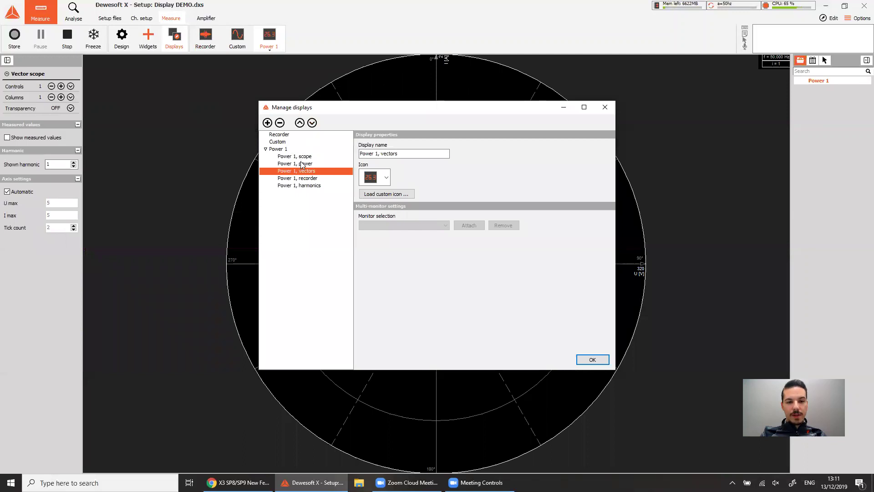
left_click(302, 164)
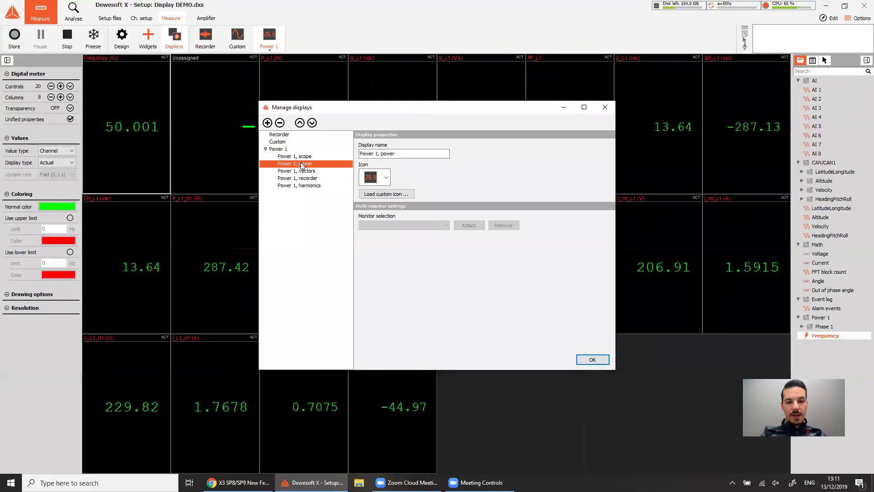
left_click(313, 123)
left_click(312, 123)
left_click(313, 123)
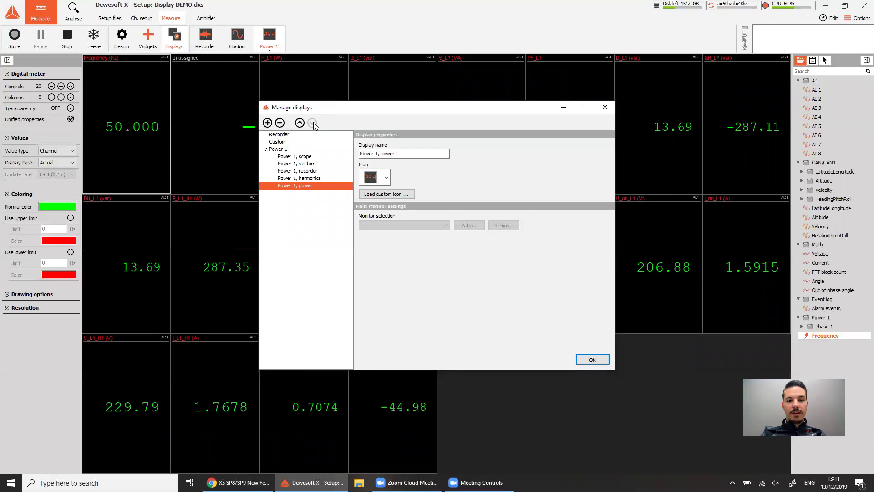
Look at the Add display subdisplay option without adding anything, then confirm the display changes with OK
left_click(267, 122)
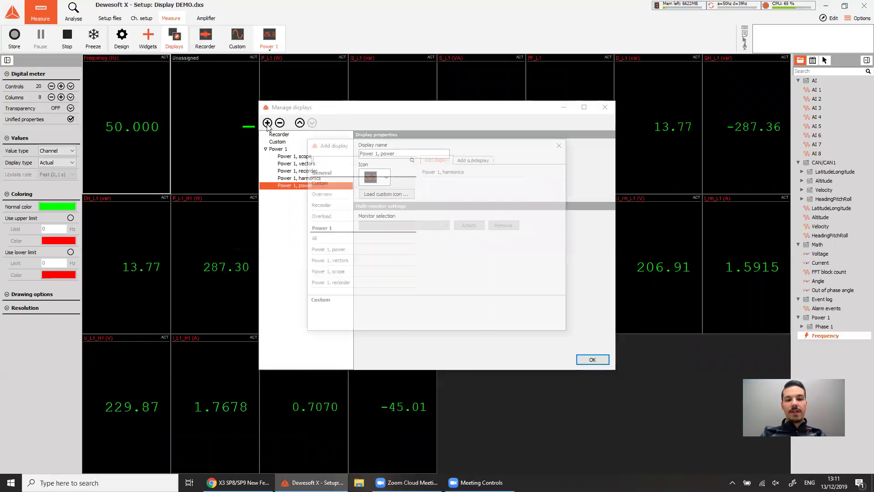
left_click(486, 160)
left_click(563, 143)
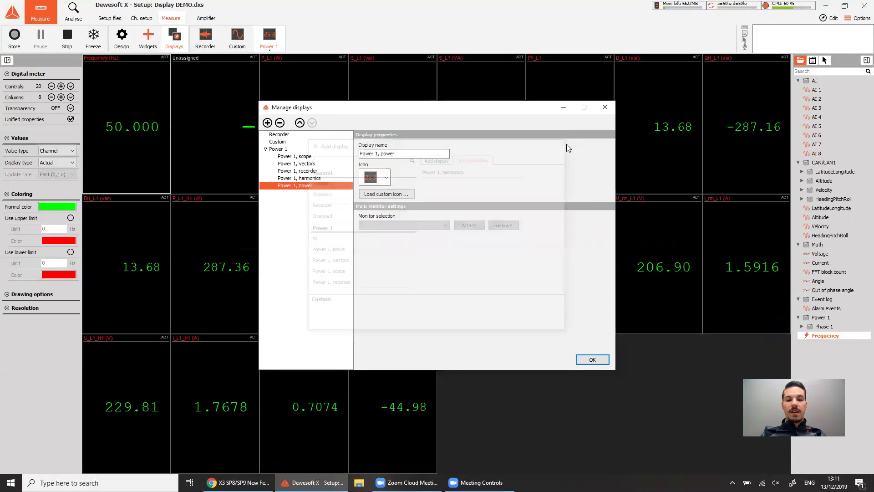
left_click(394, 152)
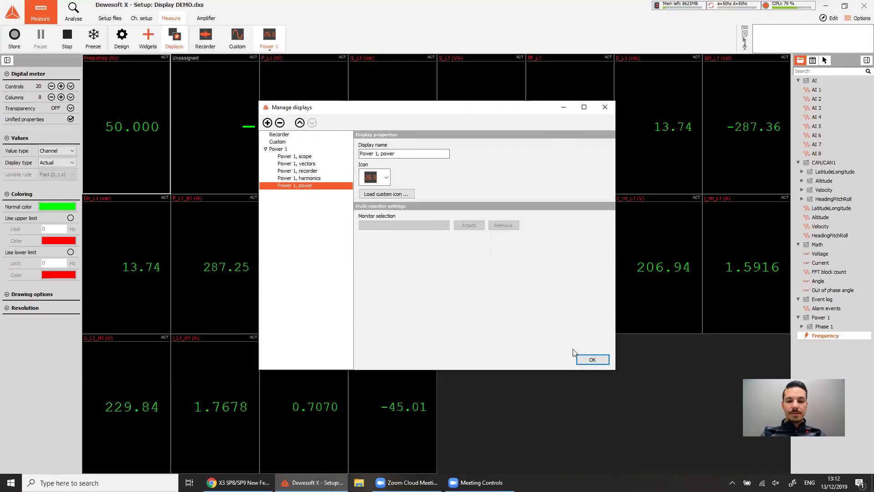
left_click(592, 359)
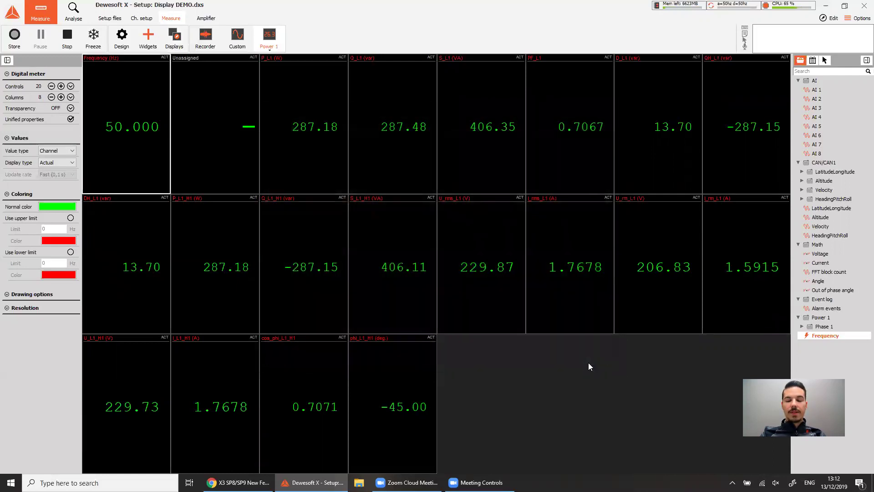
left_click(270, 40)
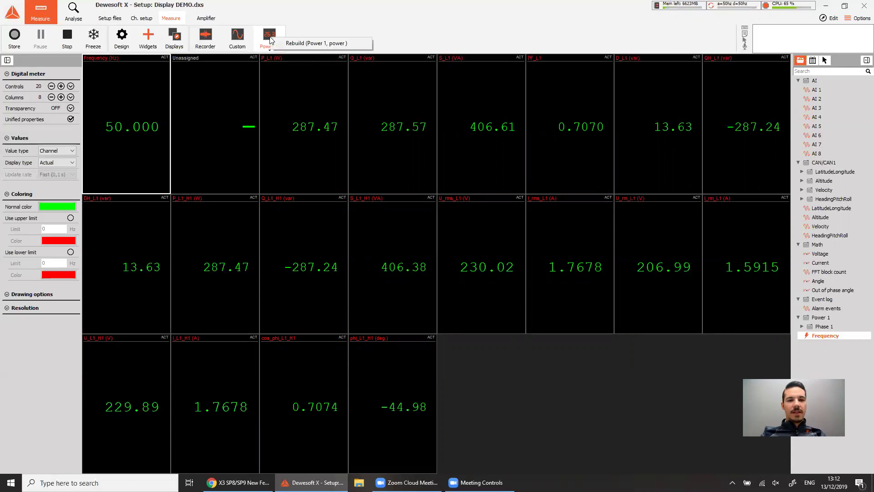
left_click(304, 19)
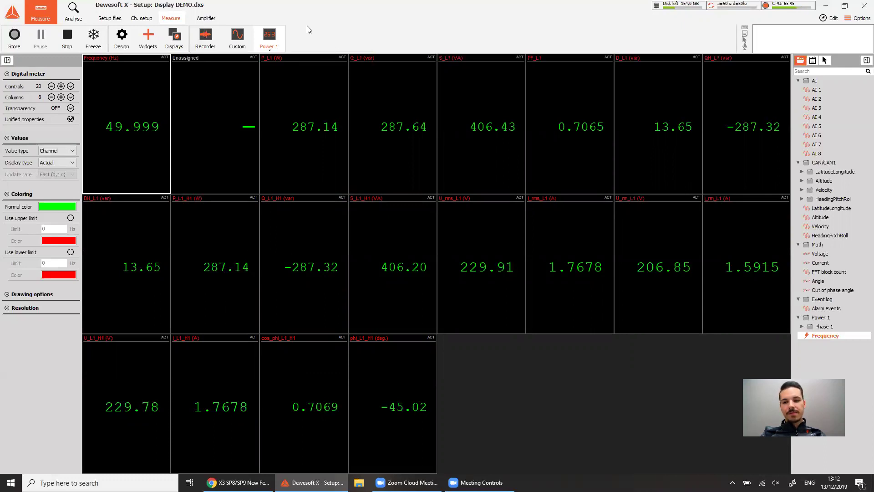
left_click(174, 45)
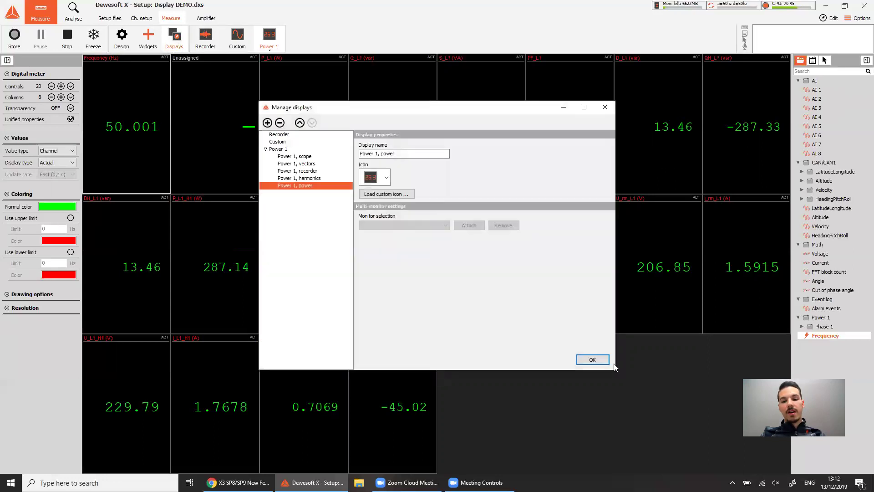
left_click(600, 360)
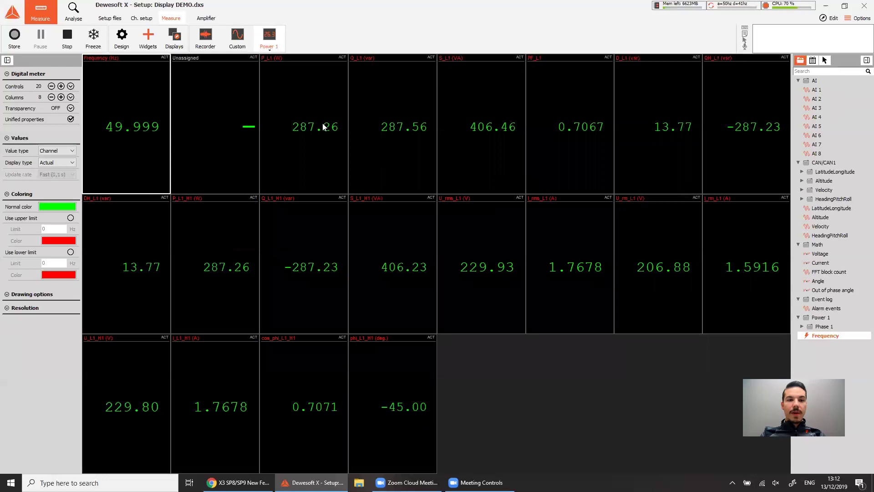
left_click(268, 41)
left_click(326, 45)
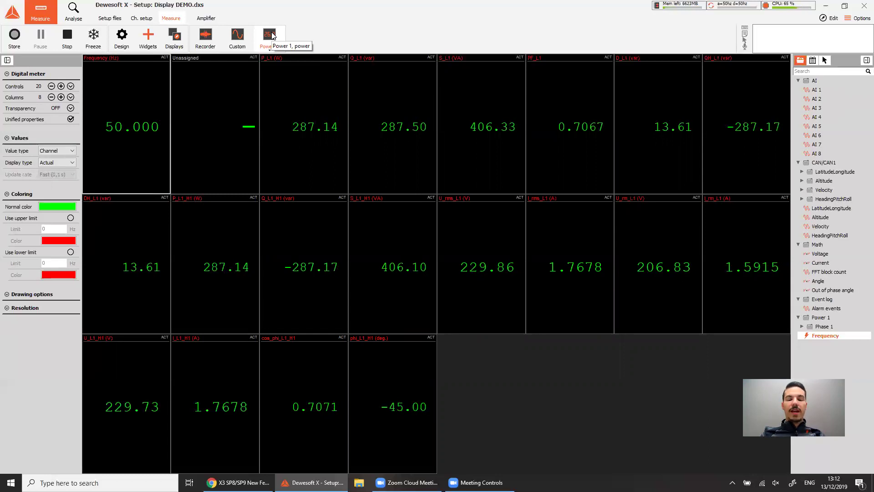
Shrink the meter grid, add a vertical bar beside it, then rebuild Power 1, power to default
left_click(121, 44)
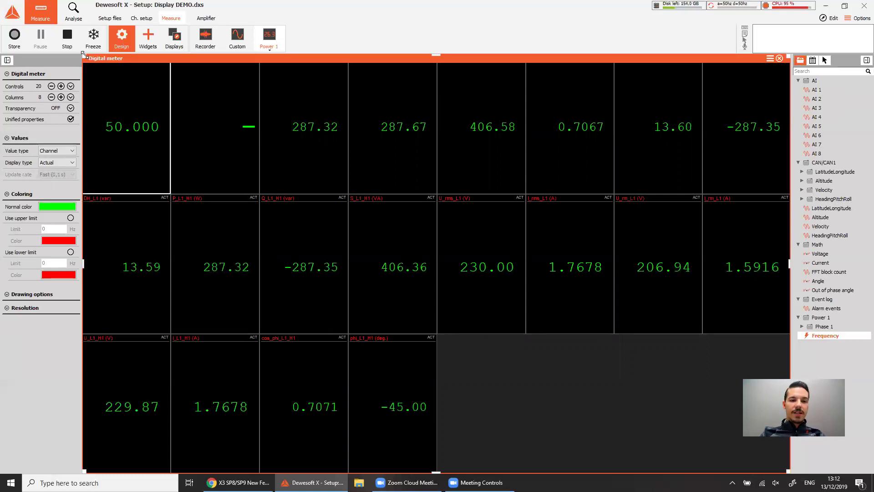
left_click_drag(84, 55, 369, 203)
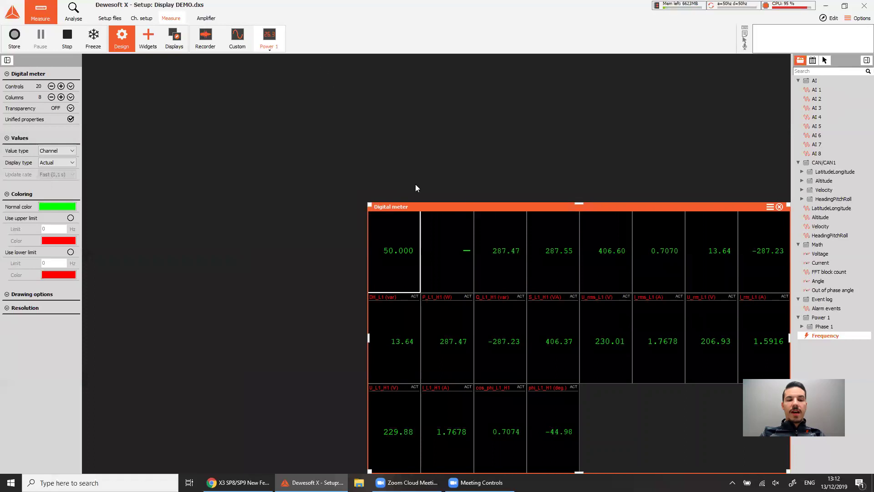
left_click(147, 38)
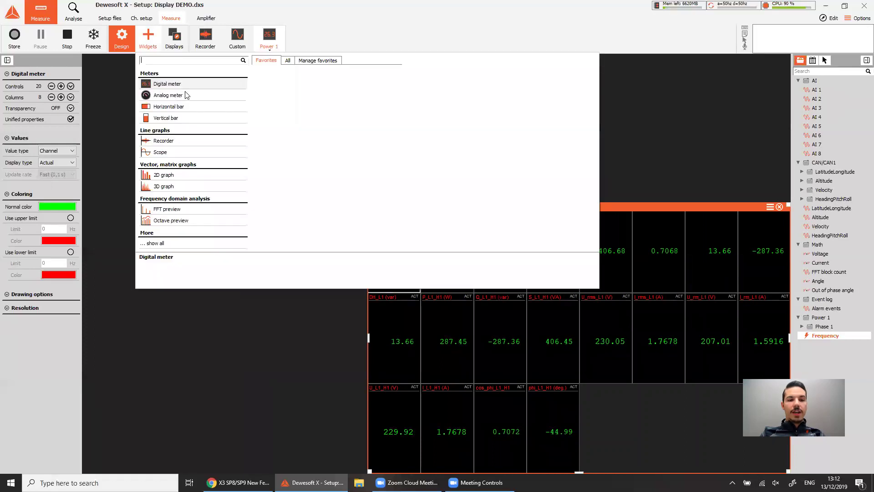
left_click(180, 120)
left_click_drag(97, 80, 331, 229)
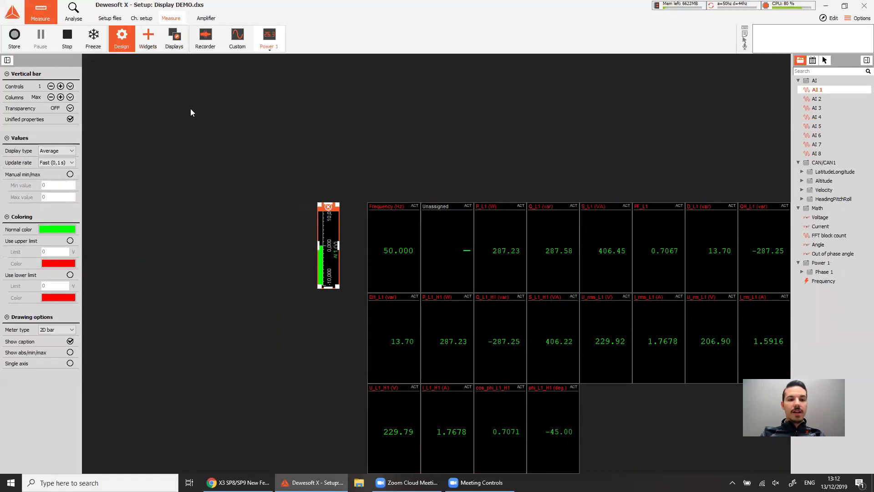
left_click(122, 50)
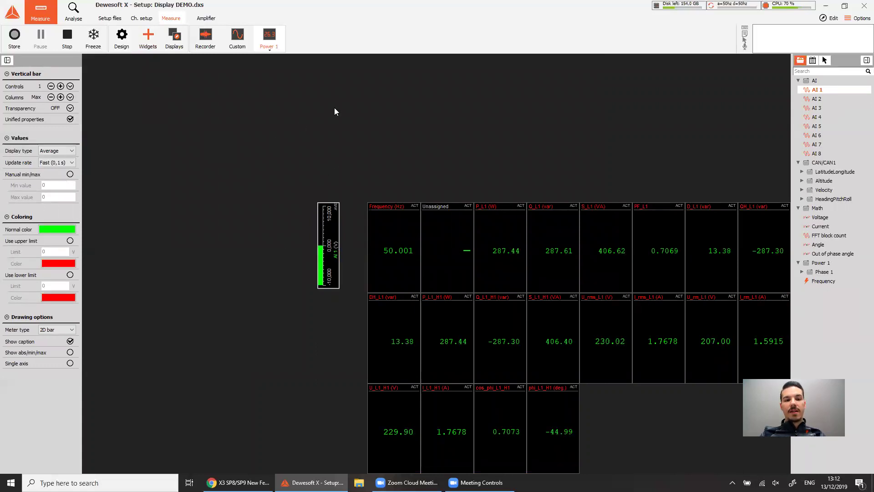
right_click(271, 36)
left_click(295, 40)
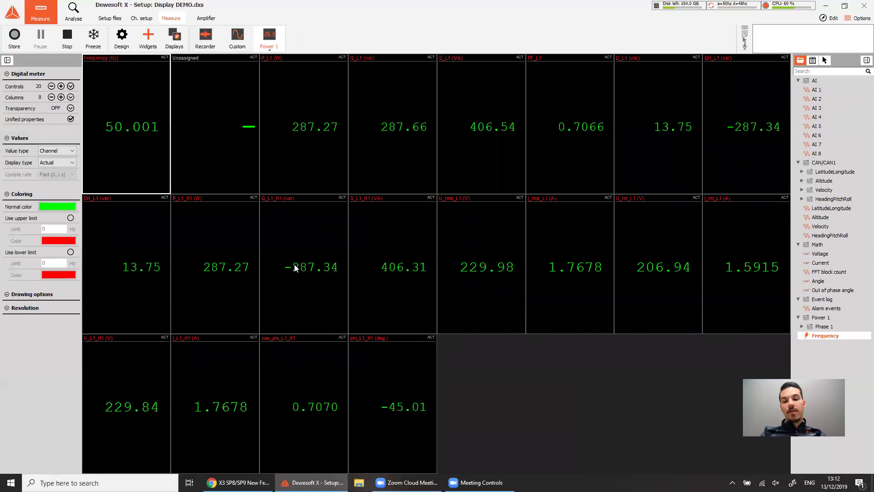
On the Recorder display, in Design mode, shrink the Recorder into the lower-right corner
left_click(241, 37)
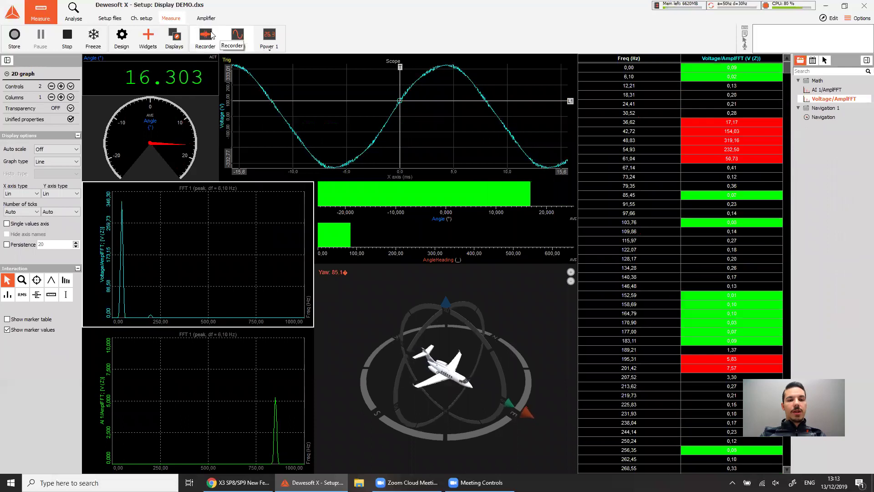
left_click(206, 37)
mouse_move(272, 164)
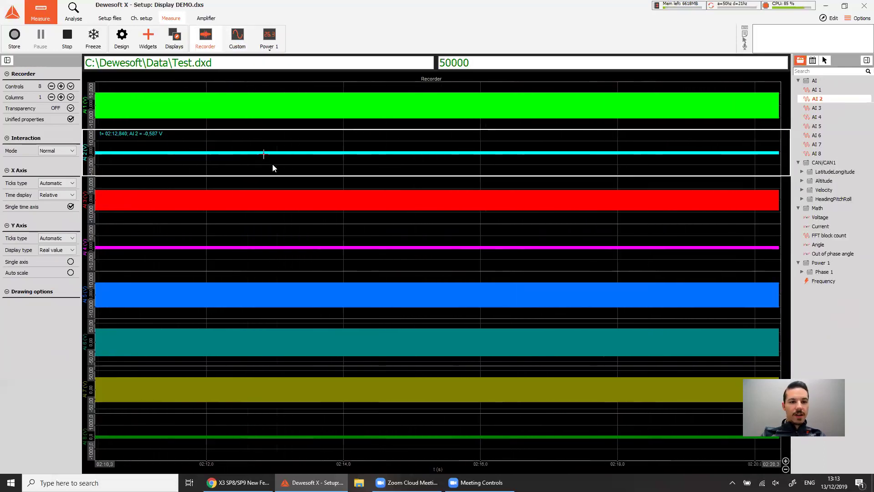
mouse_move(221, 94)
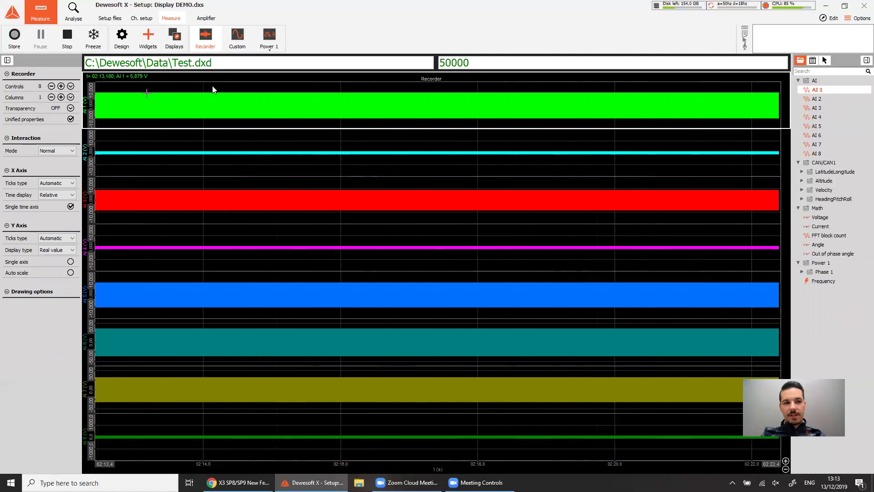
left_click(121, 36)
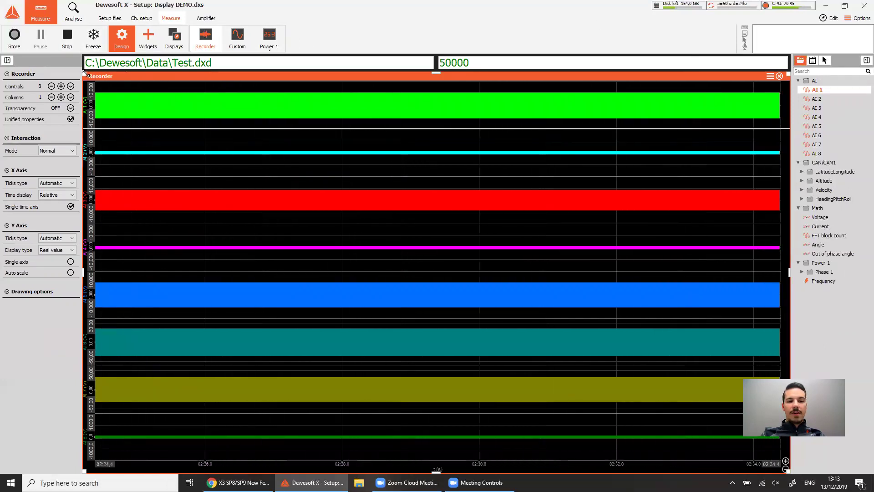
left_click_drag(83, 72, 288, 189)
left_click(288, 186)
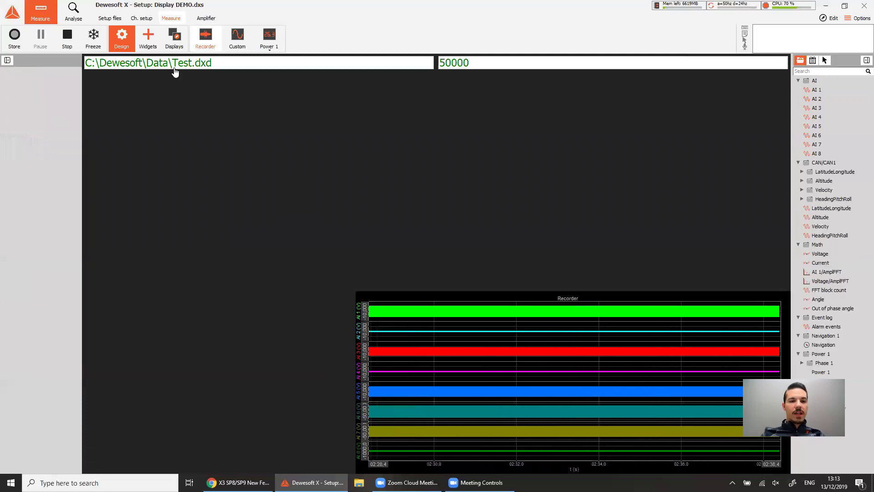
Open the widget gallery and show the full All widgets list
left_click(148, 36)
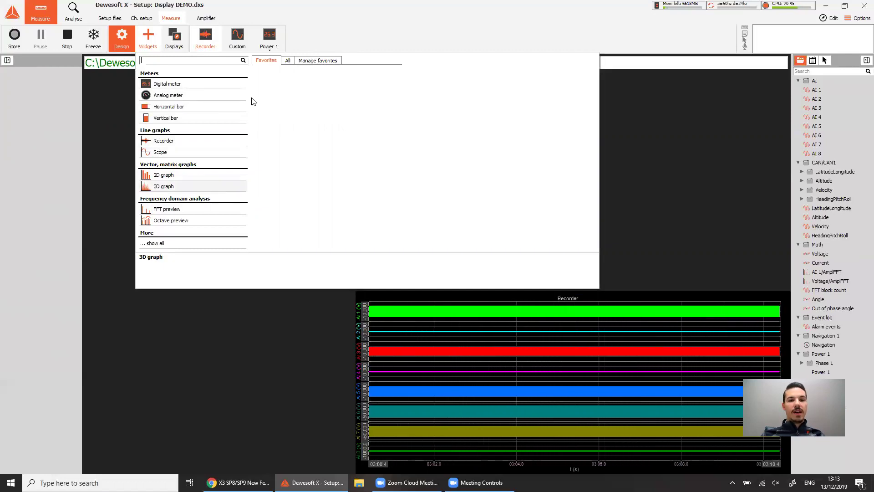
left_click(288, 63)
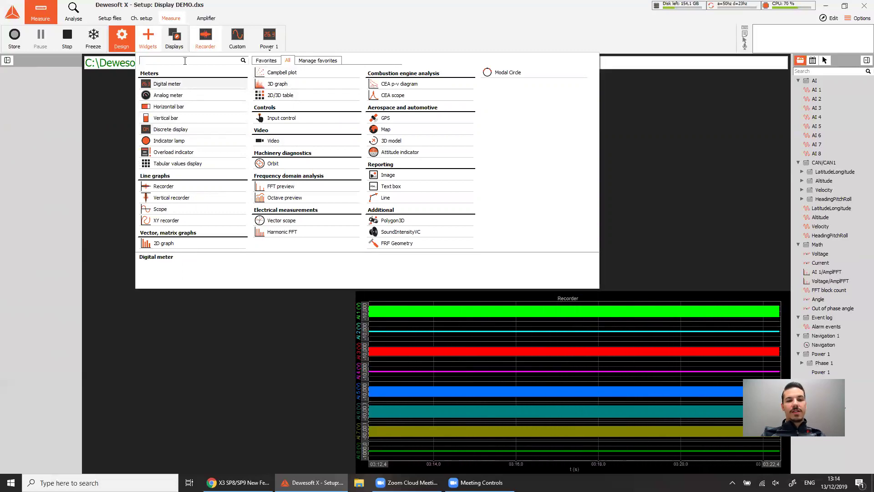
Add a Digital meter and position it in the empty area above the Recorder
left_click(164, 86)
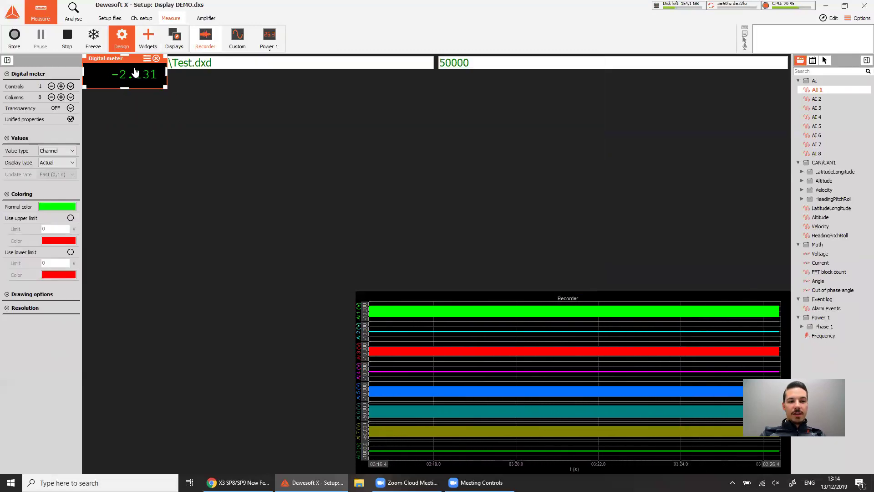
left_click_drag(135, 72, 333, 113)
left_click_drag(271, 137, 256, 136)
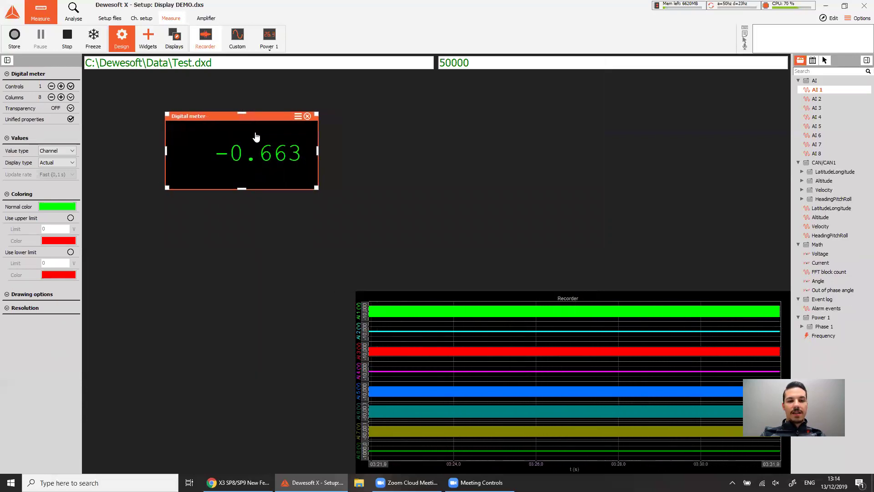
Check the Digital meter's options and context menu, then remove the meter
left_click(298, 117)
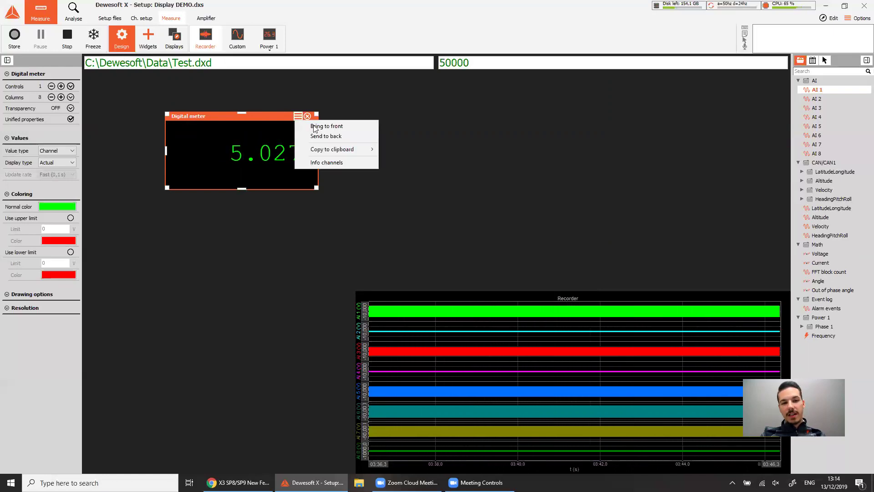
mouse_move(332, 150)
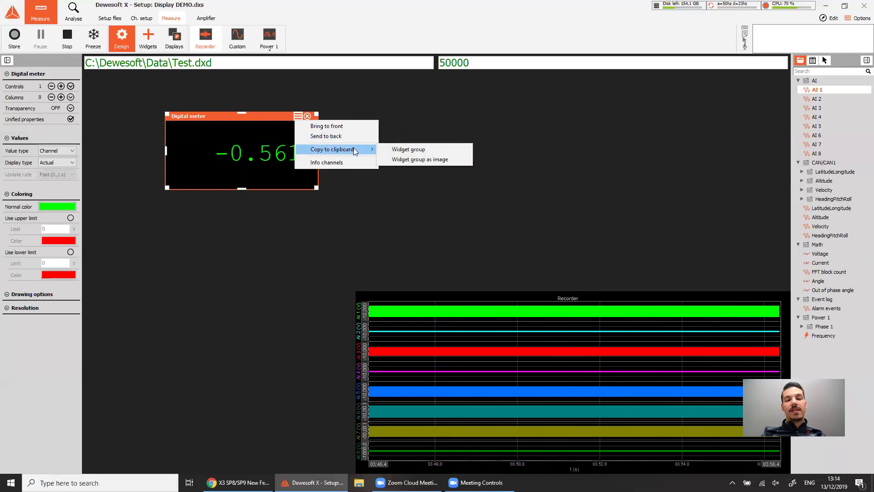
left_click(279, 138)
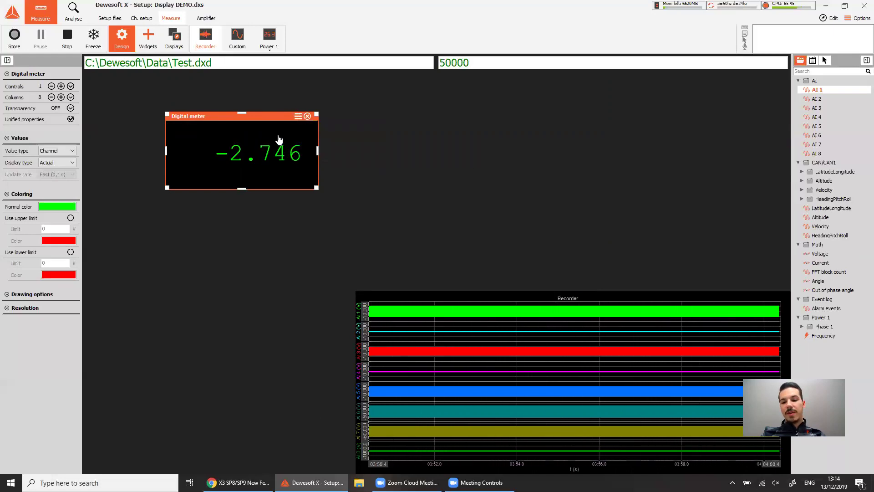
left_click_drag(279, 138, 276, 139)
right_click(276, 139)
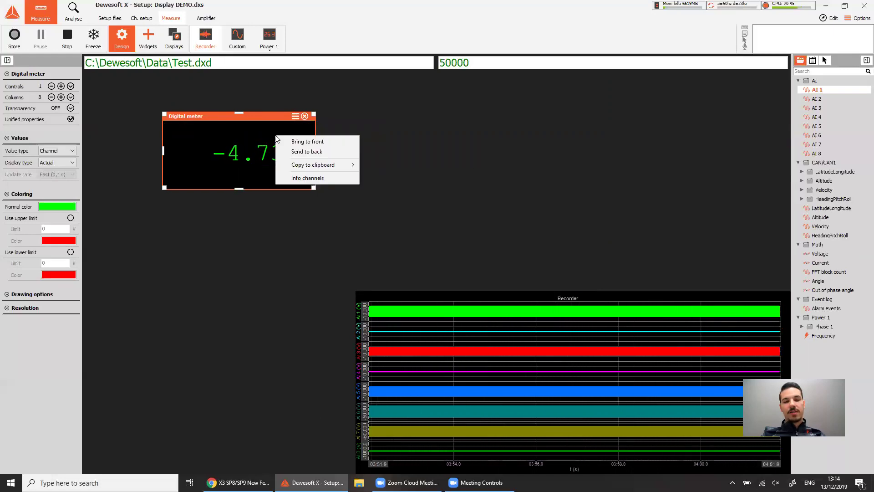
left_click(317, 144)
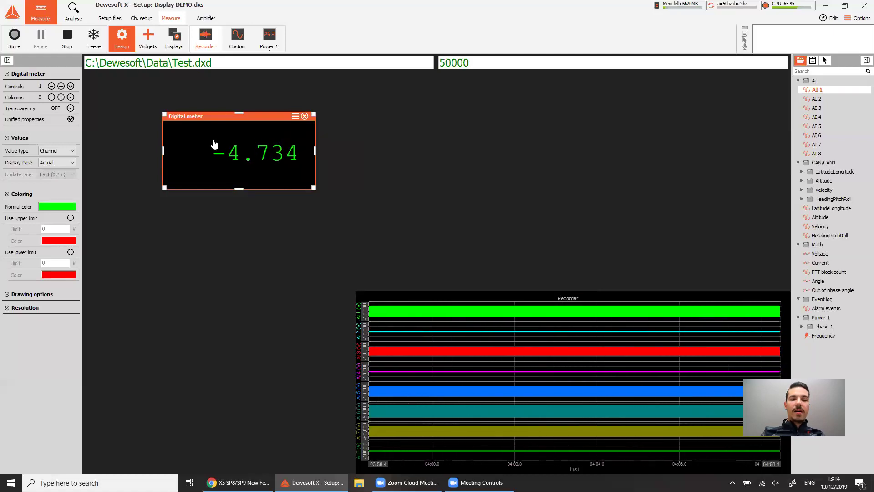
left_click(294, 116)
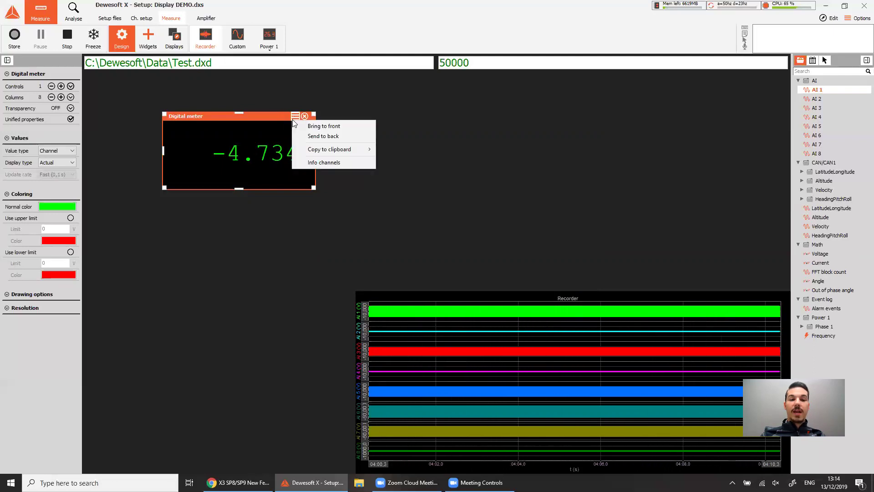
left_click(258, 134)
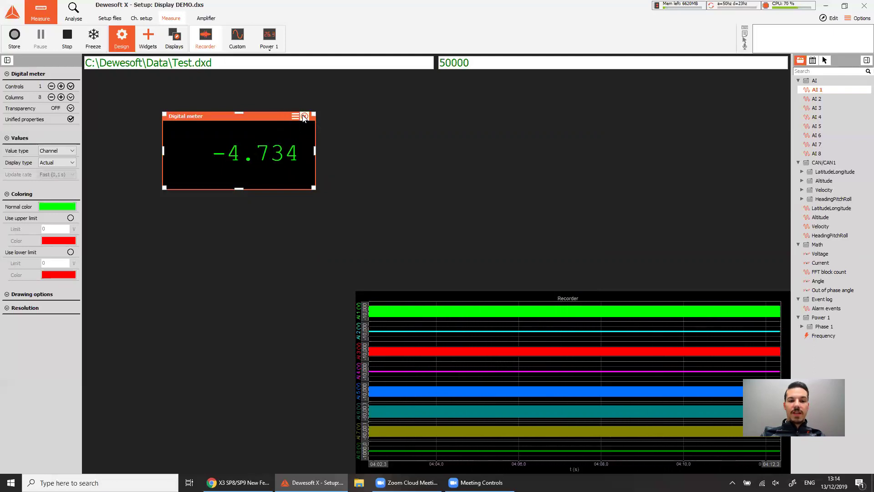
left_click(304, 117)
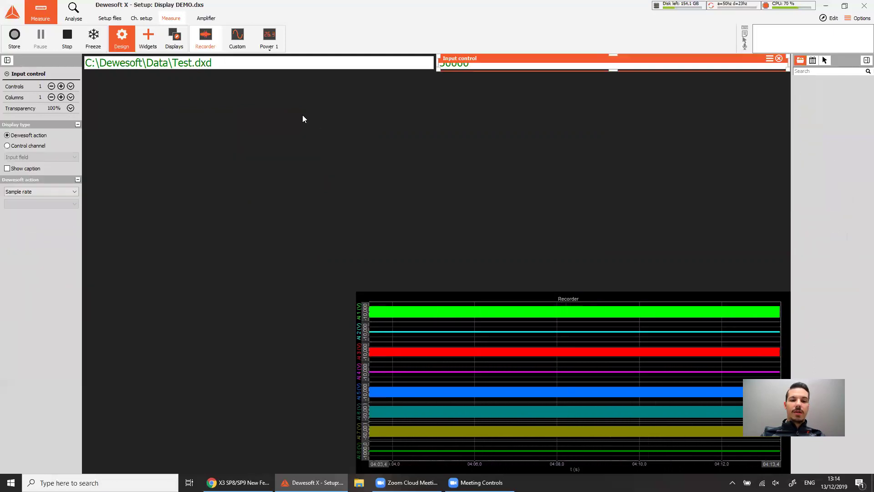
Add a Digital meter from the widget list, drag it down and enlarge it by its corner
left_click(150, 40)
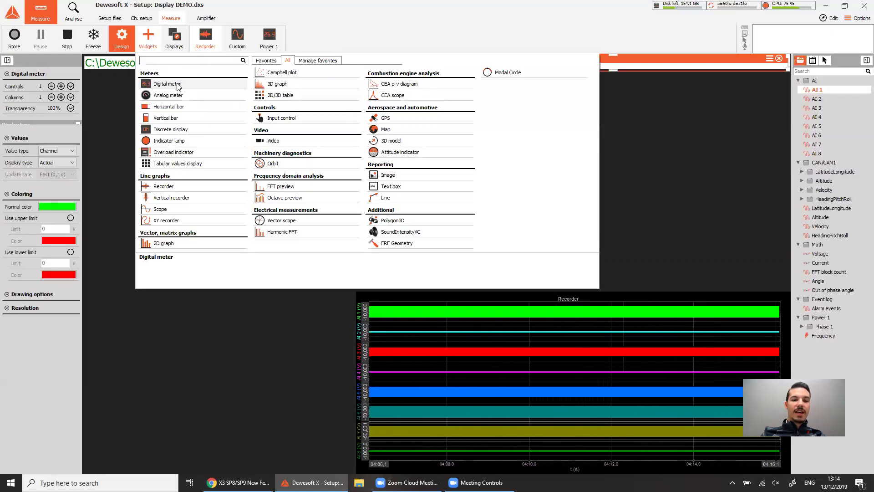
left_click(151, 84)
left_click_drag(142, 86, 214, 155)
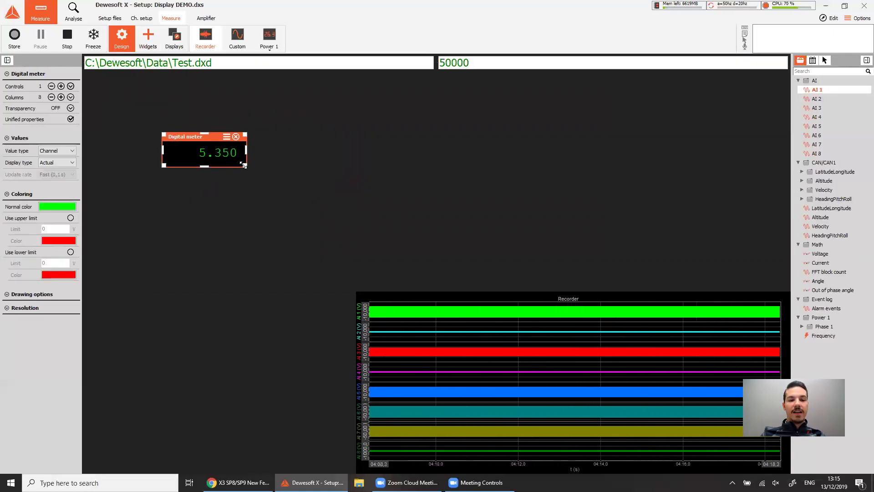
left_click_drag(263, 170, 333, 208)
Delete the Recorder display and nudge the Digital meter slightly to the right
left_click(445, 336)
key("Delete")
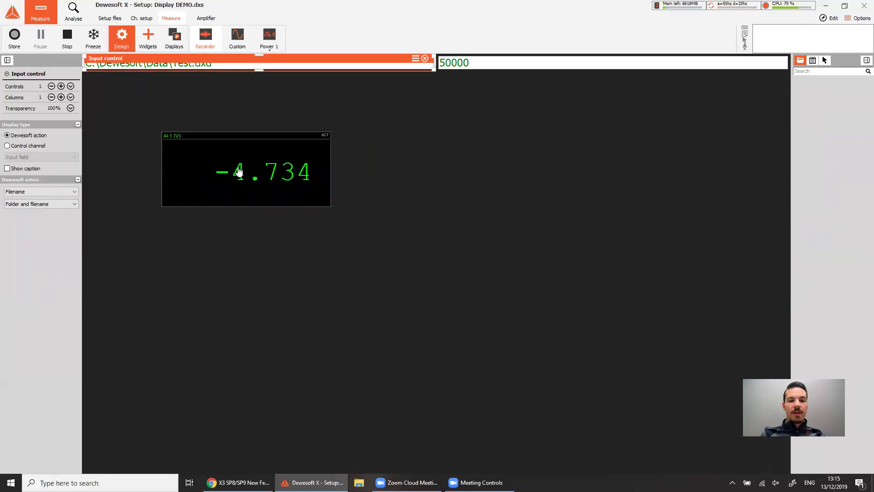
left_click(238, 171)
left_click_drag(238, 171, 256, 180)
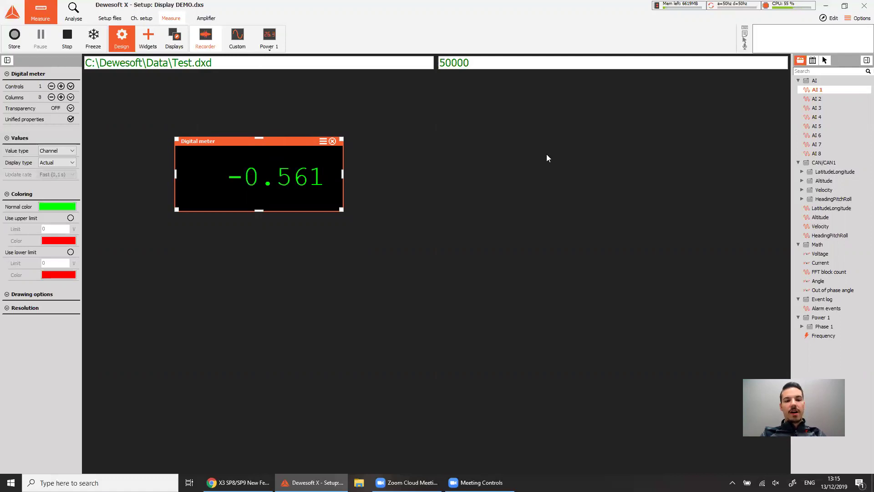
Paste a copy of the AI 1 Digital meter and align it level with the first one
key("ctrl+v")
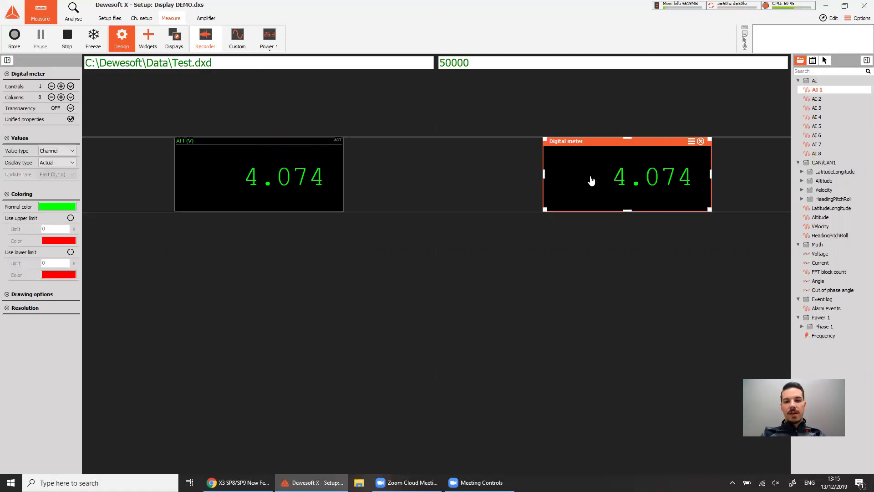
left_click_drag(591, 181, 573, 178)
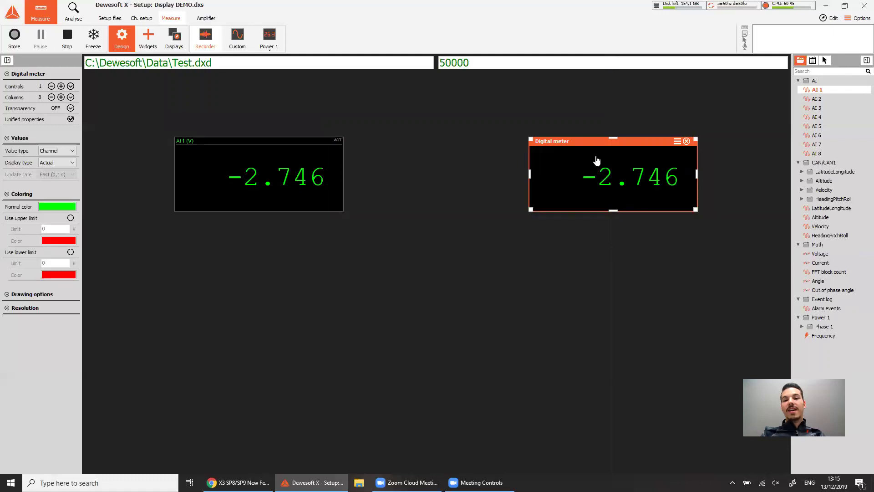
left_click_drag(596, 160, 596, 160)
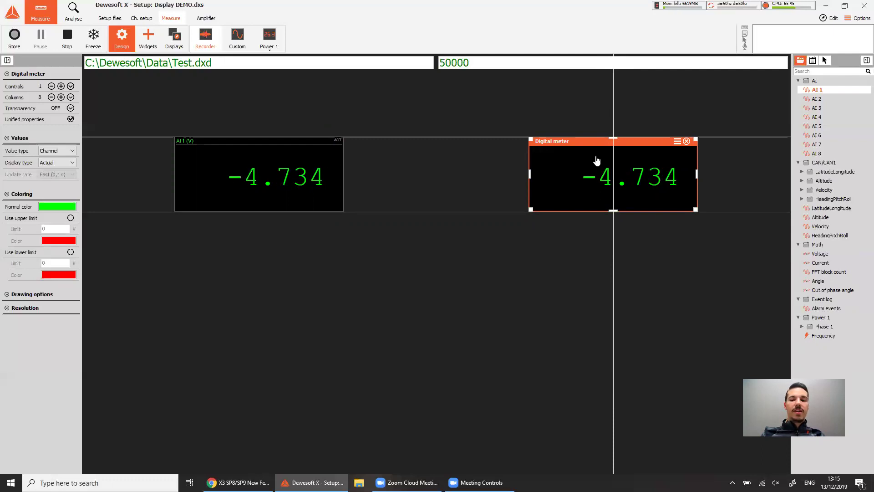
left_click_drag(596, 160, 597, 160)
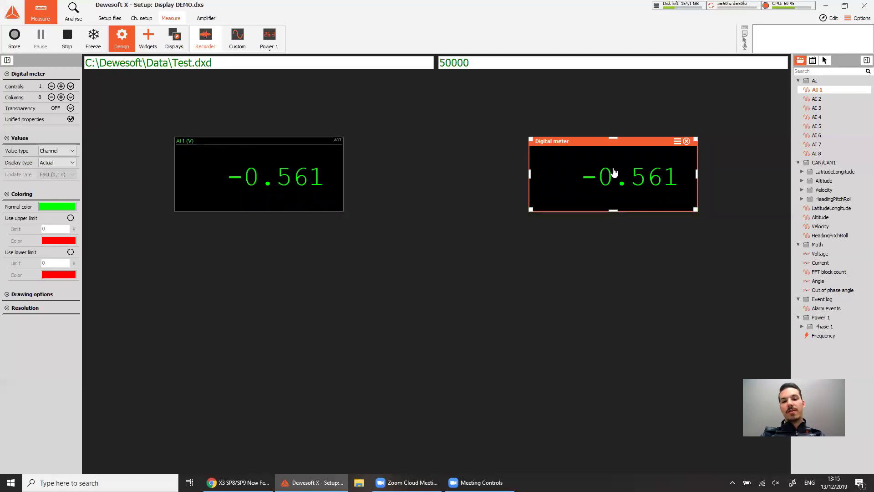
Add two more AI 1 digital meters beneath the top-right and top-left meters to form a 2×2 grid
left_click(585, 265)
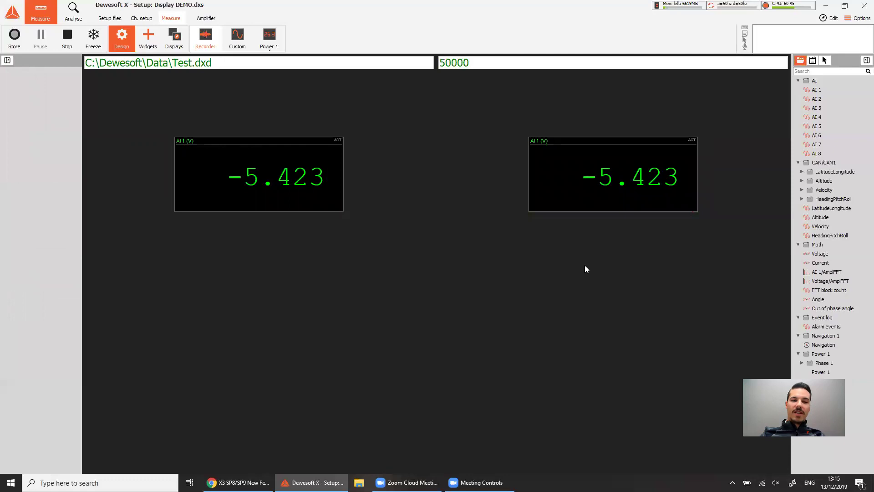
left_click(282, 163)
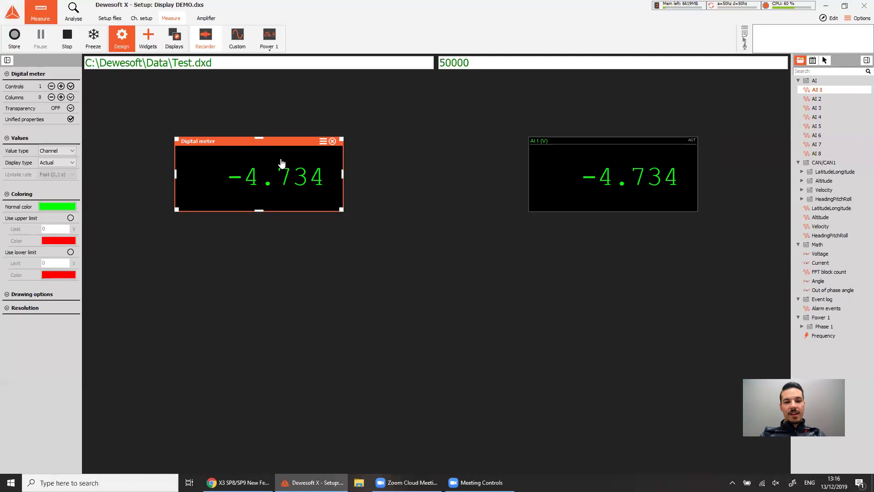
left_click(378, 329)
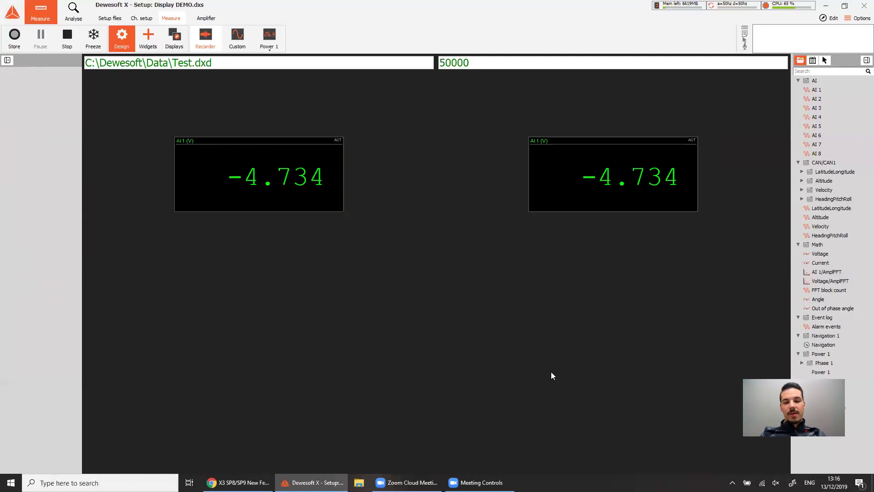
left_click(550, 373)
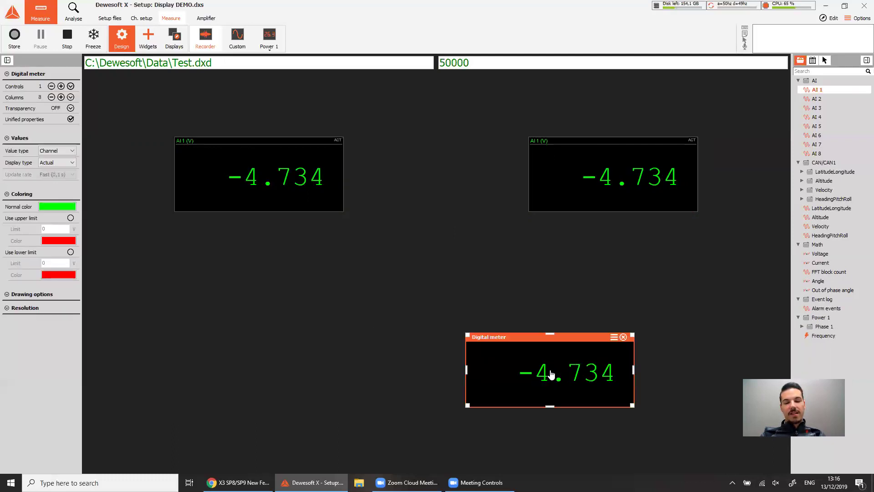
left_click_drag(551, 373, 610, 363)
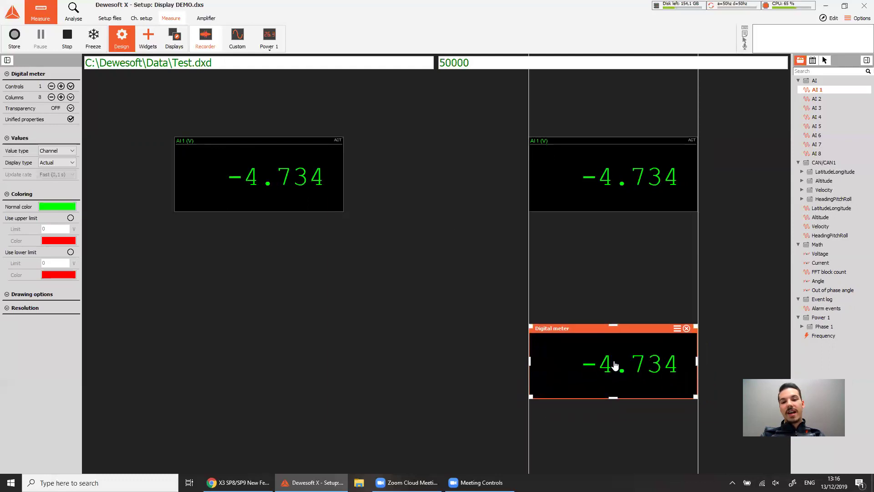
left_click(390, 346)
left_click(390, 346)
left_click_drag(382, 347, 256, 353)
left_click(414, 242)
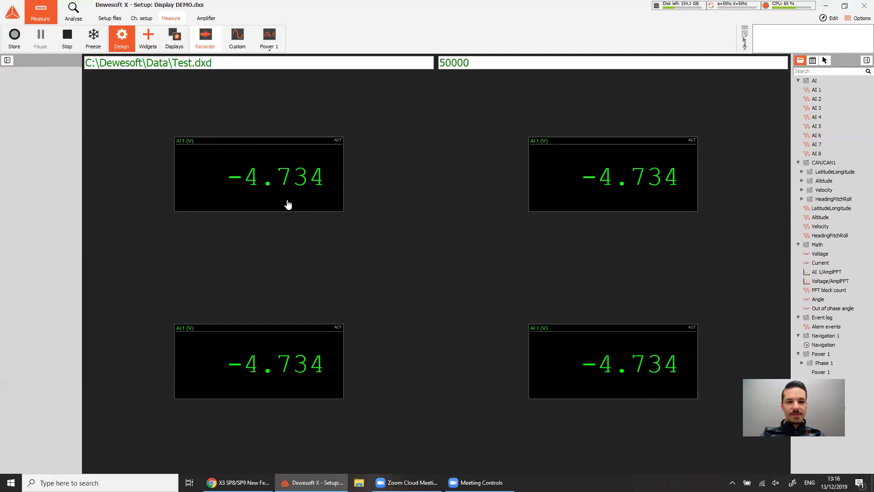
Delete the lower-left meter, then add a Digital meter on the Custom display and remove it again
left_click(298, 353)
key("Delete")
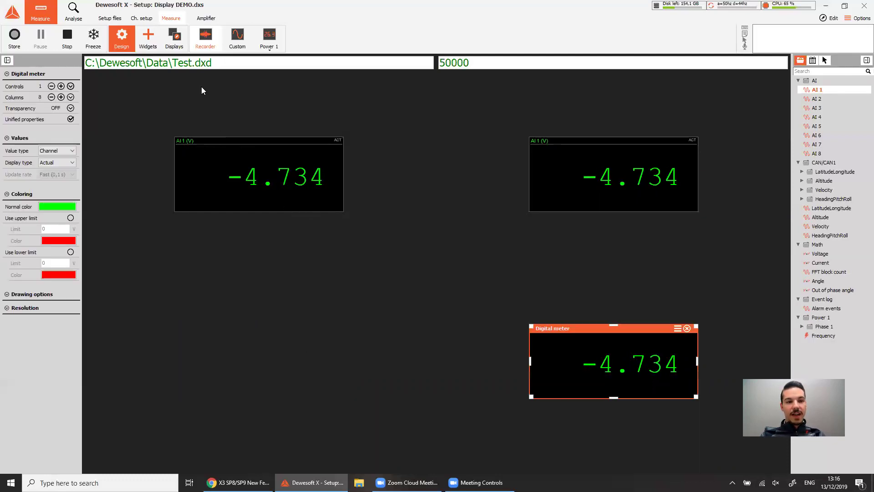
left_click(237, 37)
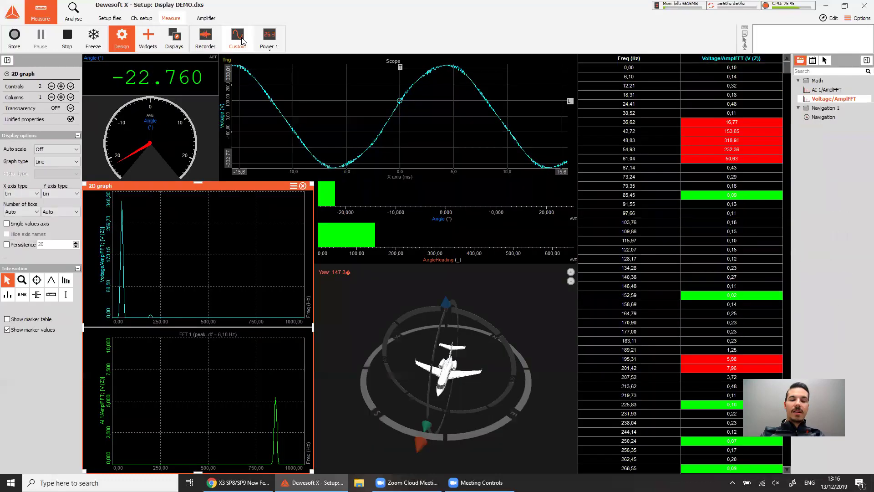
left_click(375, 237)
left_click(375, 238)
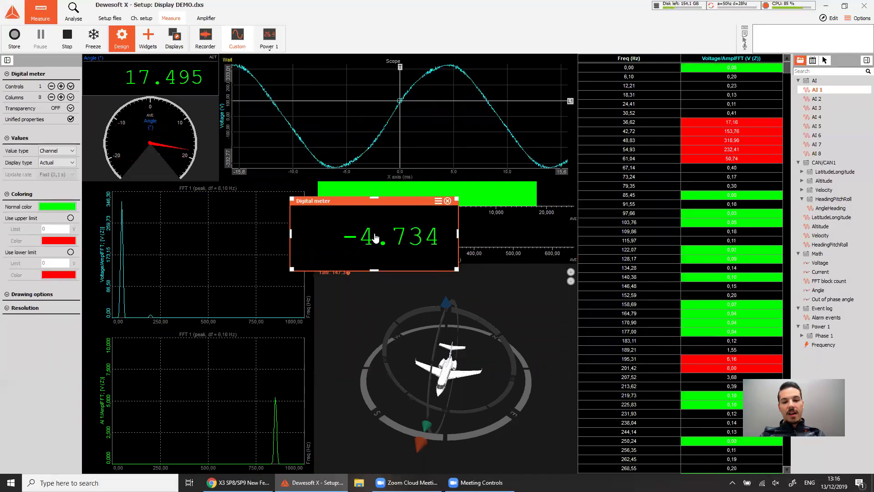
left_click_drag(375, 237, 469, 265)
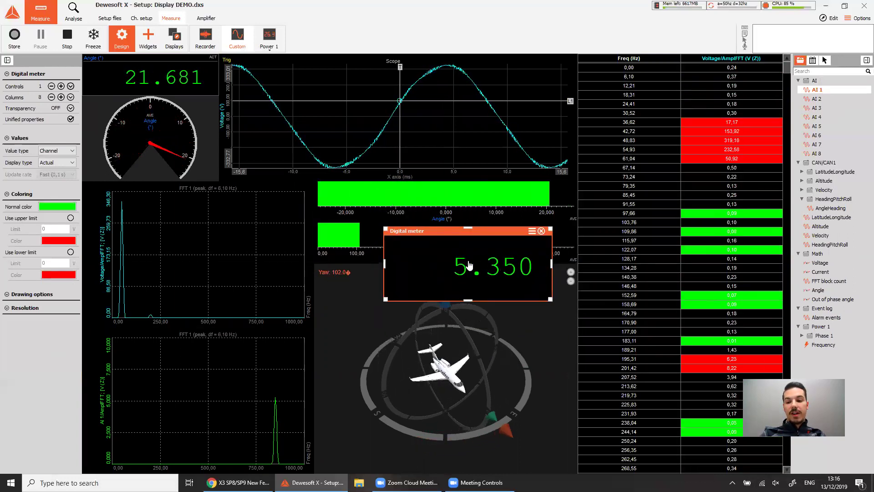
key("Delete")
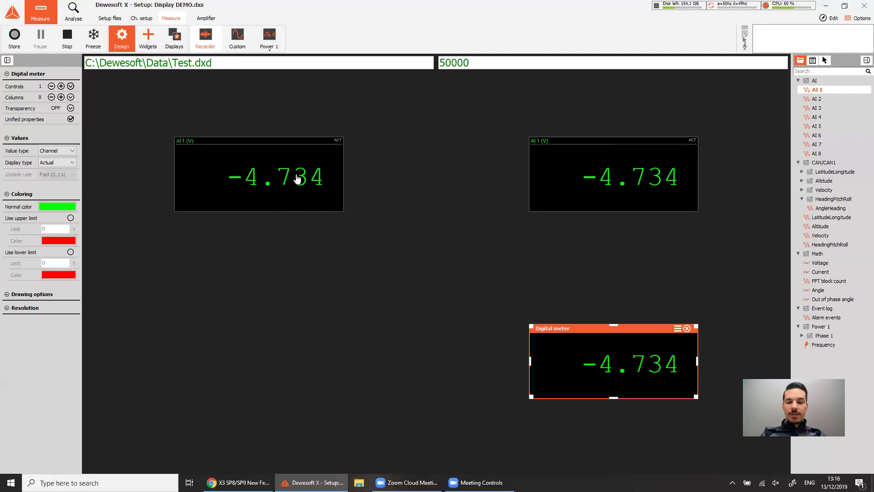
Toggle design mode off and back on, then stop measuring and load Ch. setup
left_click(297, 178)
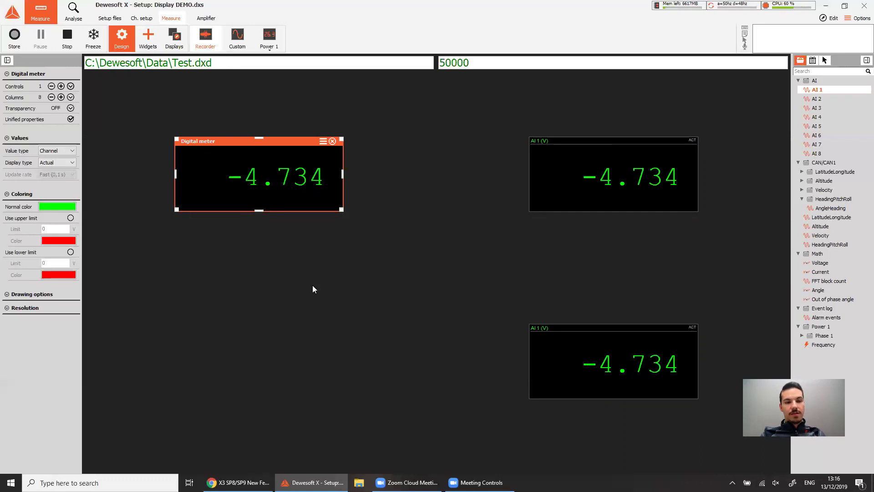
key("ctrl+d")
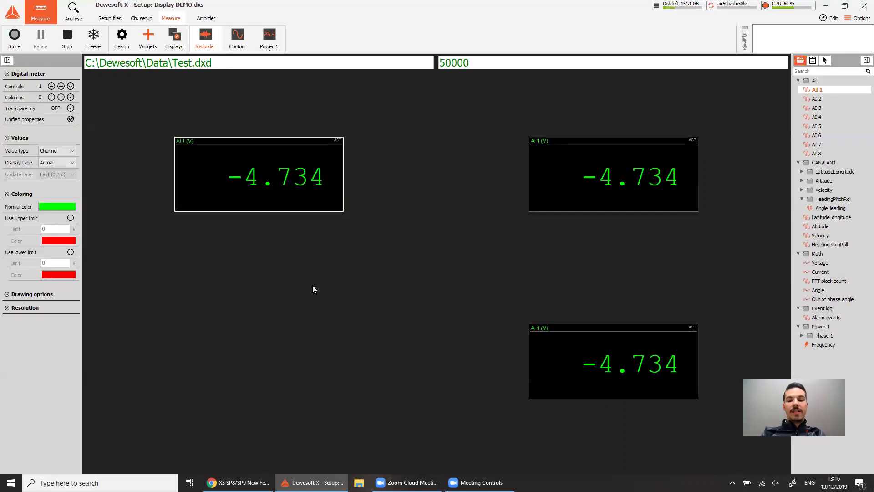
key("ctrl+d")
key("ctrl+d")
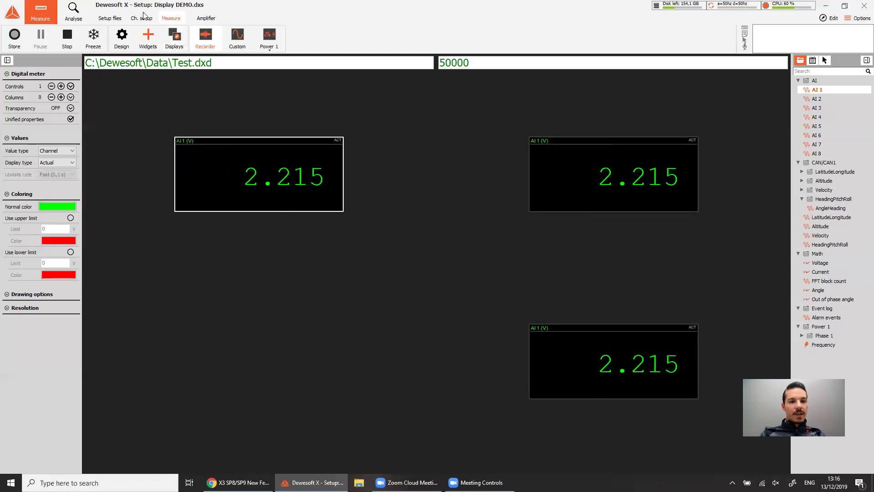
left_click(147, 18)
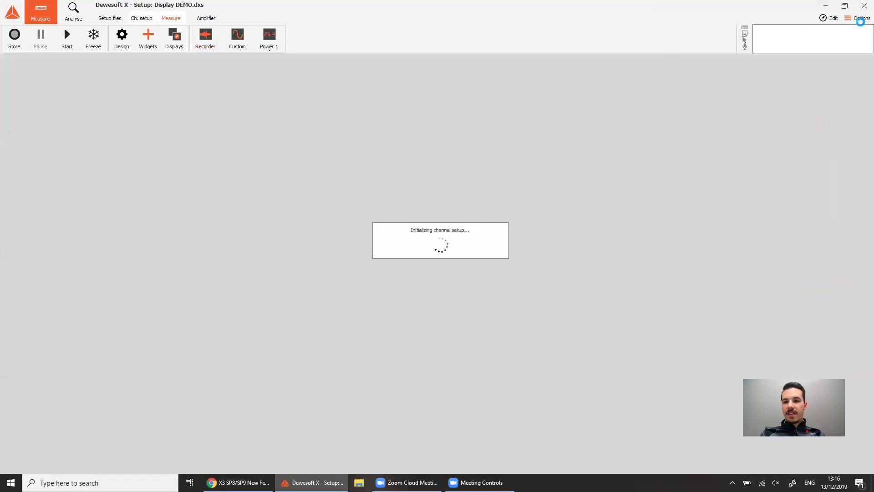
Turn on the experimental 'Enable undo shortcuts in design mode' setting found by searching 'undo', then OK
left_click(858, 19)
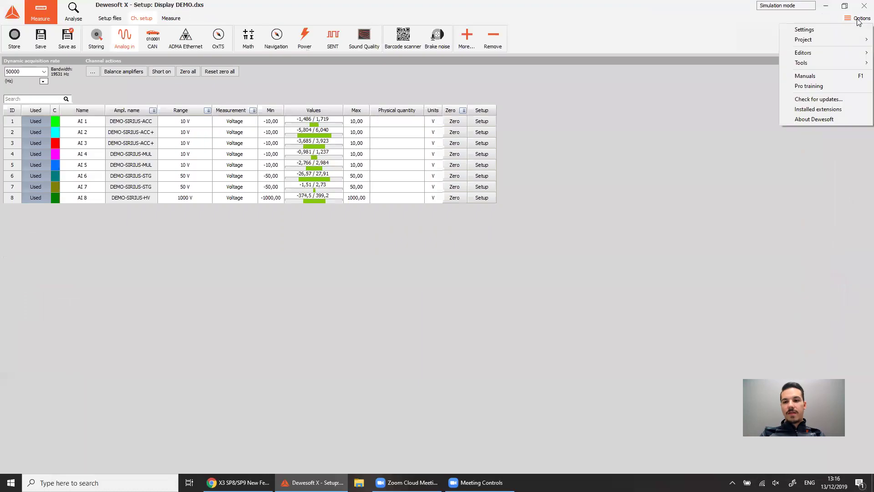
left_click(854, 30)
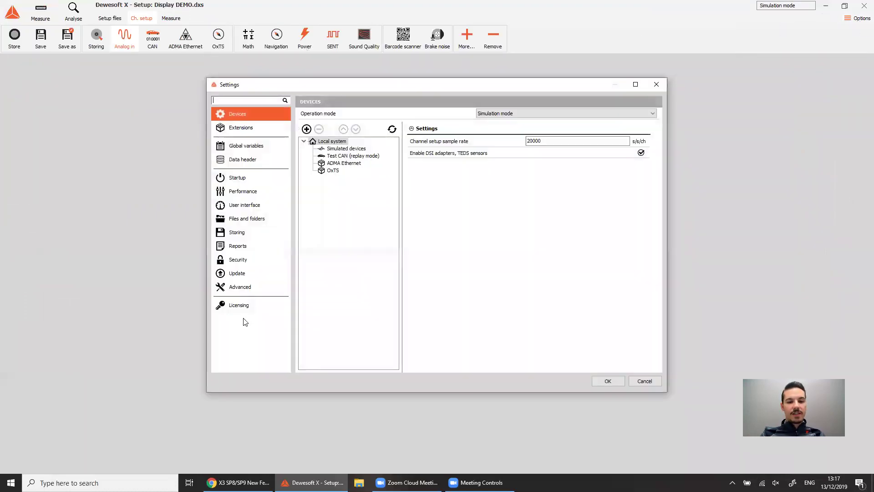
left_click(250, 101)
type("undo")
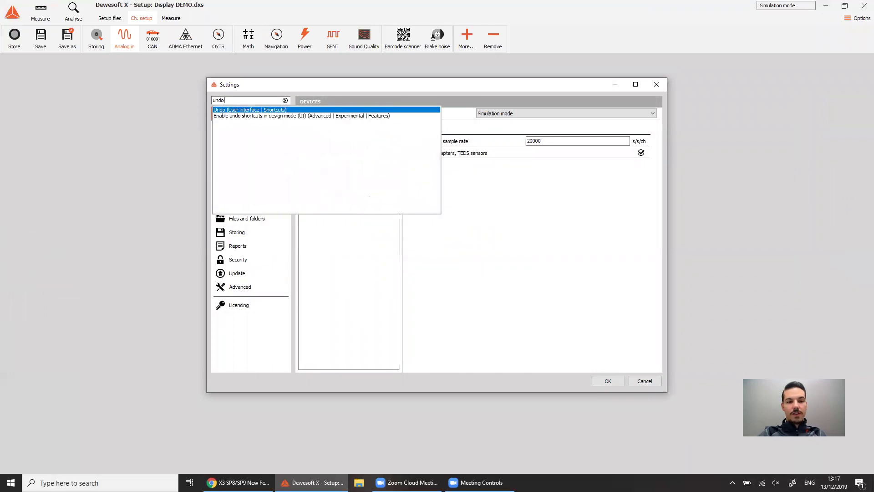
key("Down")
key("Return")
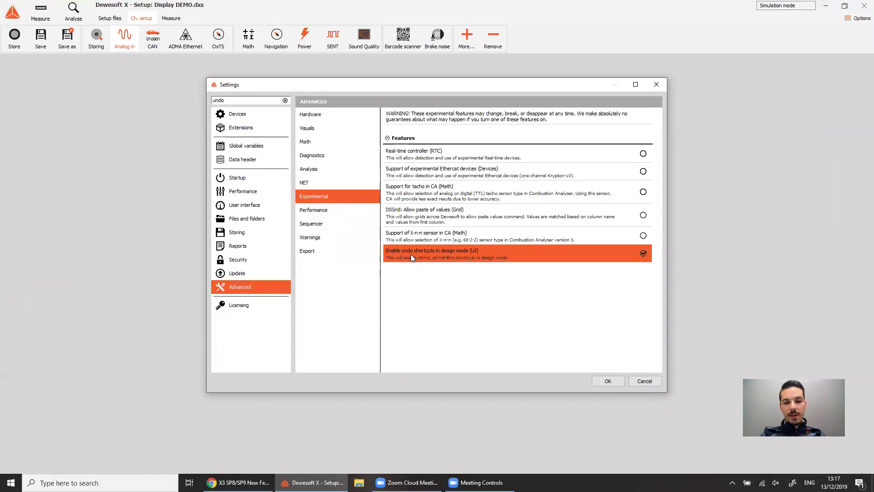
left_click(607, 381)
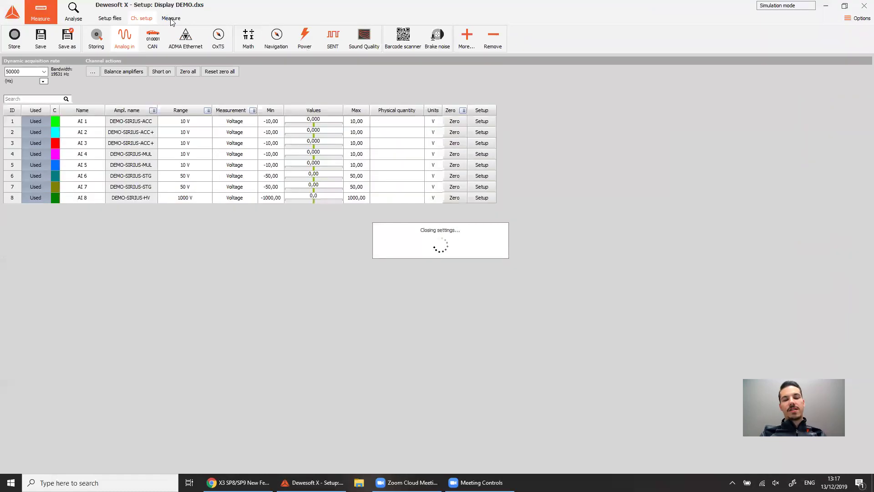
Back in Measure with design mode on, paste an AI 1 digital meter into the bottom-left corner
left_click(170, 18)
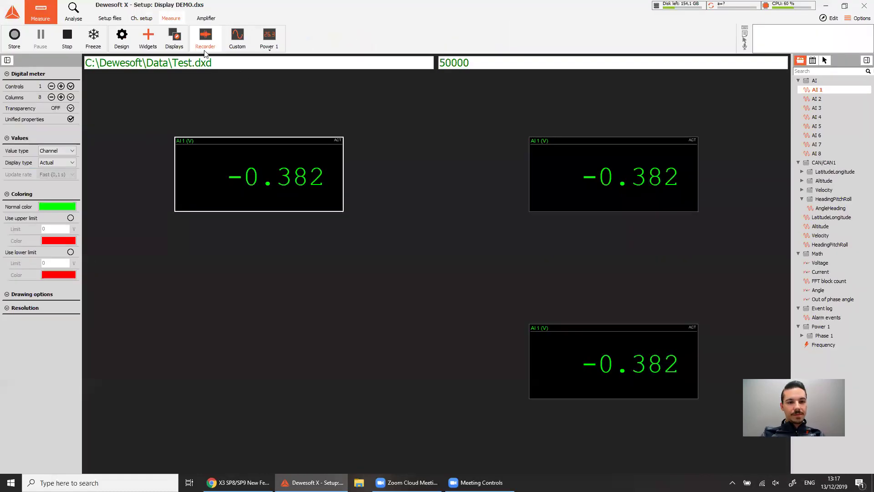
left_click(284, 279)
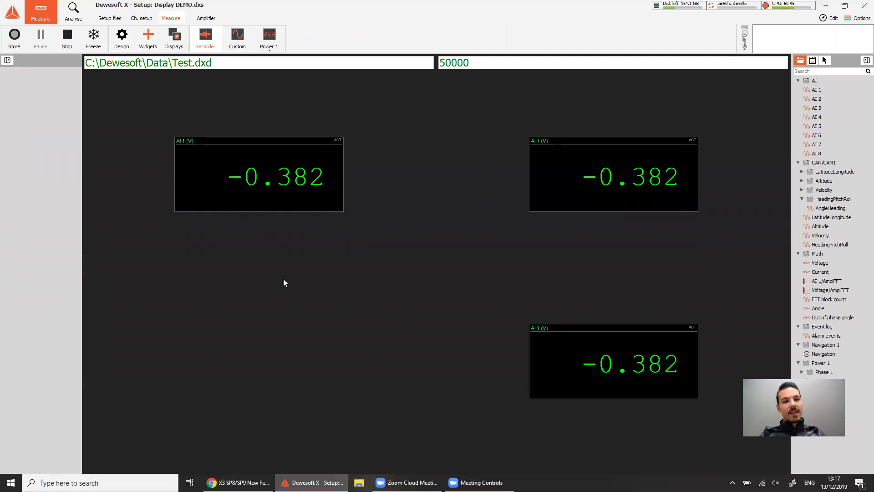
key("ctrl+d")
left_click(278, 184)
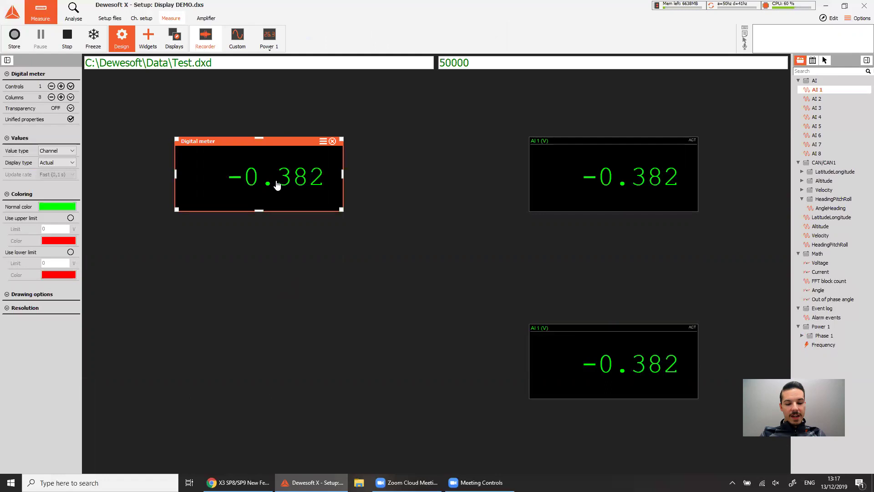
key("ctrl+v")
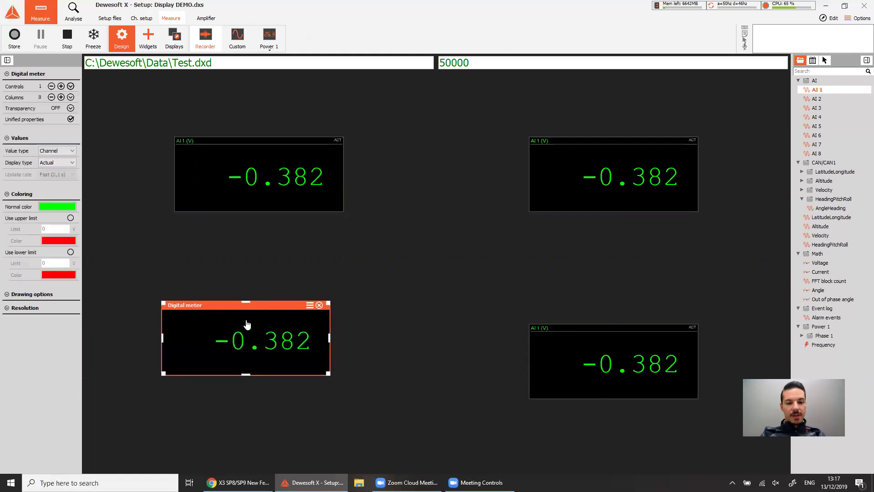
left_click(255, 327)
left_click(258, 257)
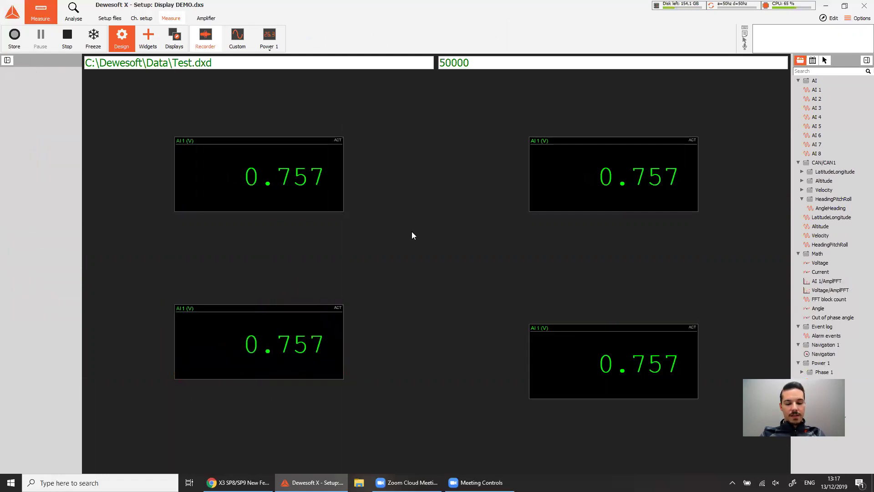
Paste a fifth AI 1 digital meter into the centre of the display
key("ctrl+v")
left_click(403, 267)
left_click(270, 257)
Add an Analog meter at the left edge and shrink it from its top edge
left_click(148, 39)
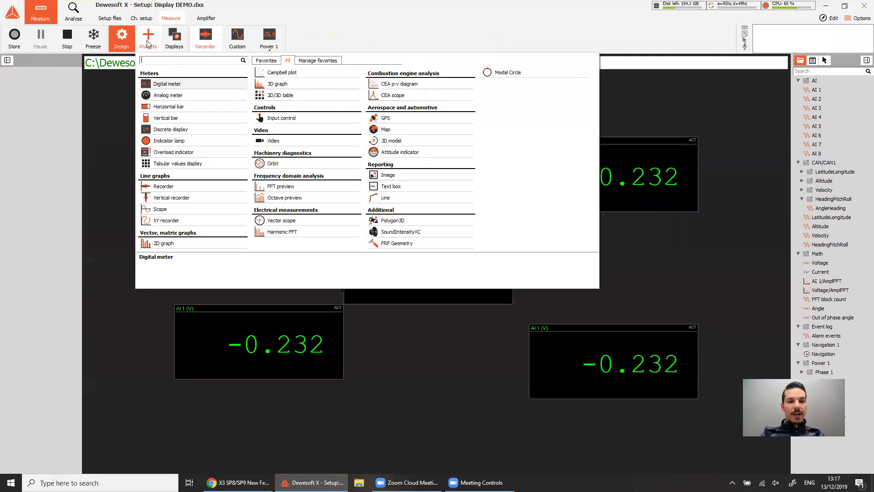
left_click(173, 95)
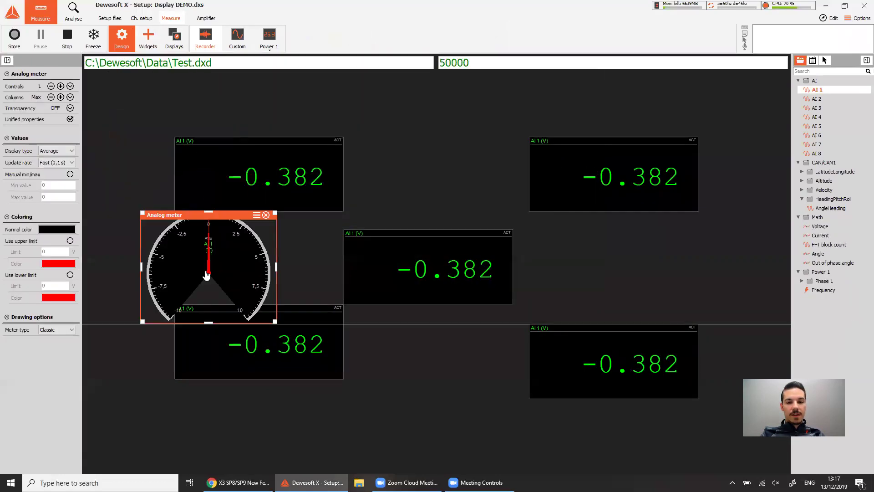
left_click(130, 227)
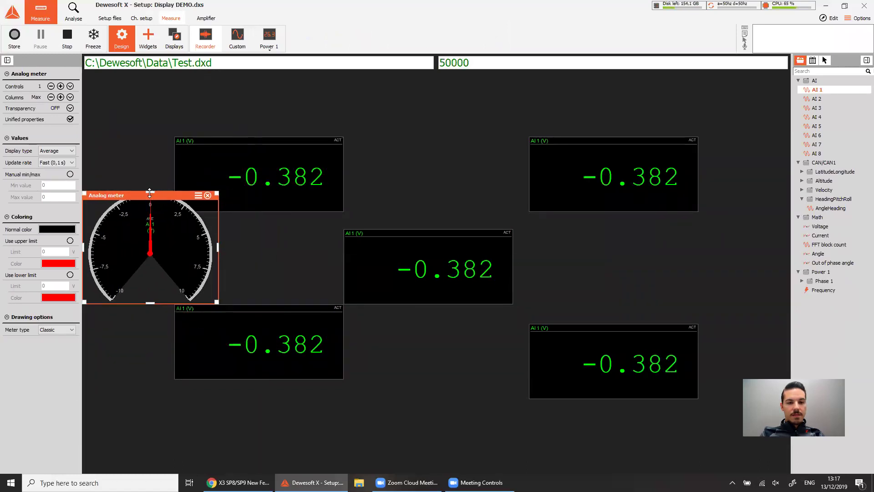
left_click_drag(150, 193, 146, 217)
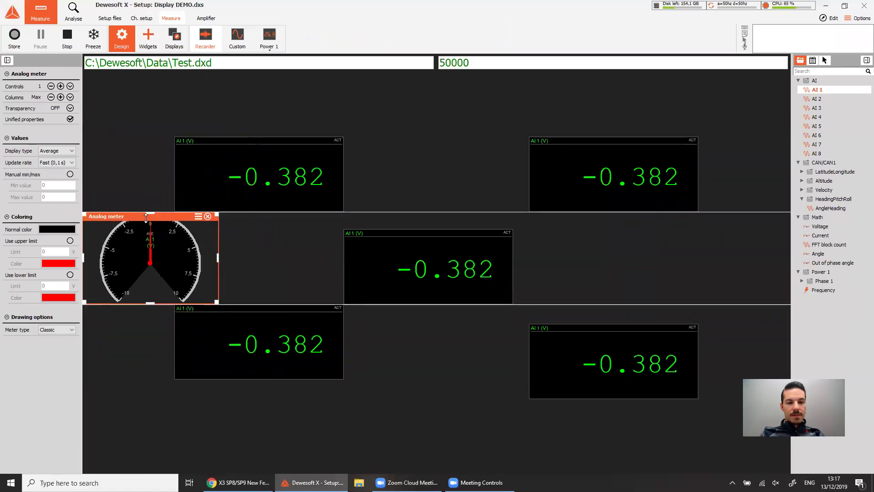
left_click(422, 185)
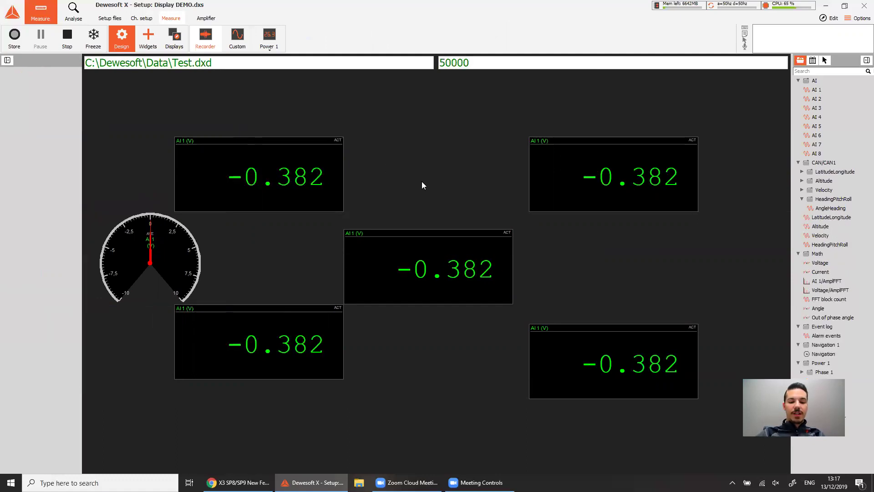
Undo the last three layout edits with Ctrl+Z, then redo all three with Ctrl+Y
key("ctrl+z")
key("ctrl+z")
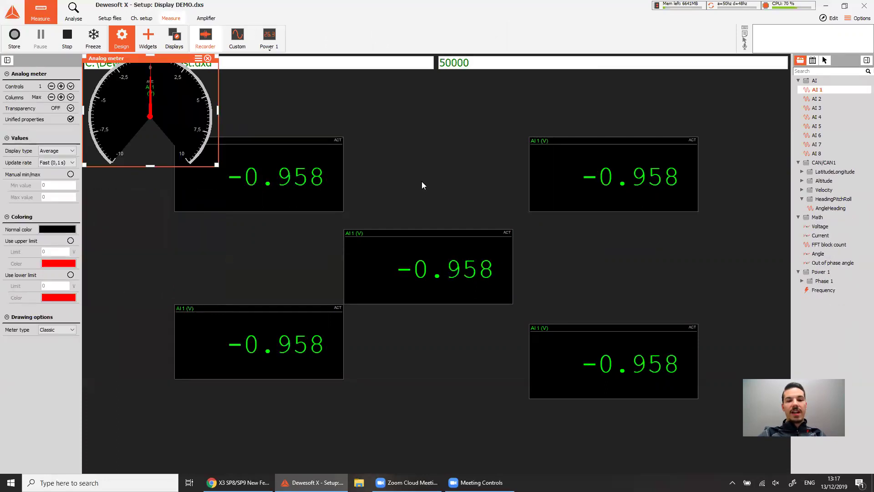
key("ctrl+z")
key("ctrl+z")
key("ctrl+z")
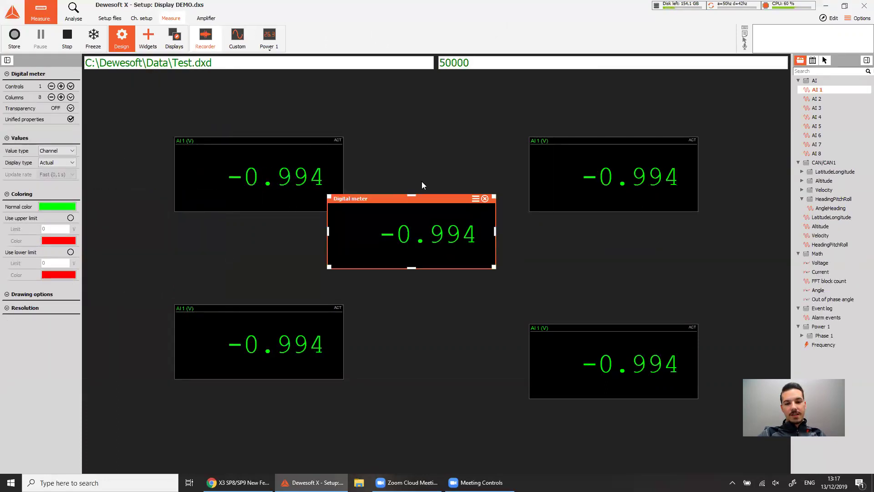
key("ctrl+z")
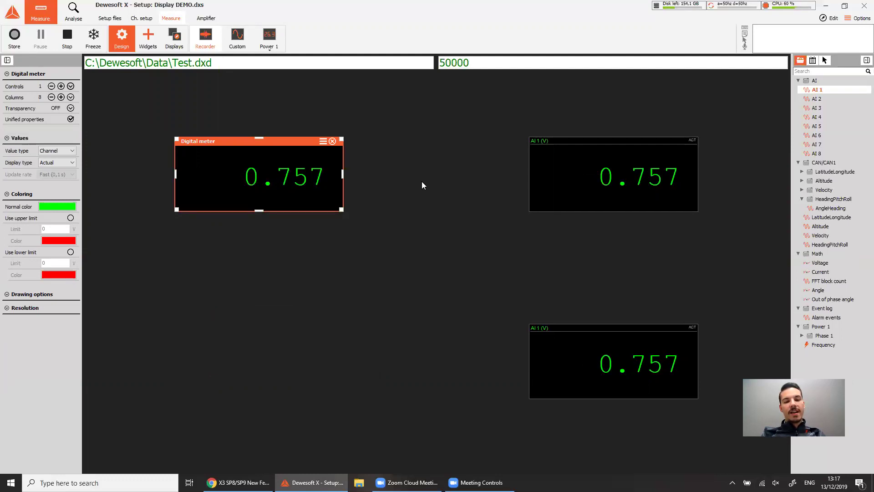
key("ctrl+y")
key("ctrl+y")
key("ctrl+y")
key("ctrl+y")
key("ctrl+y")
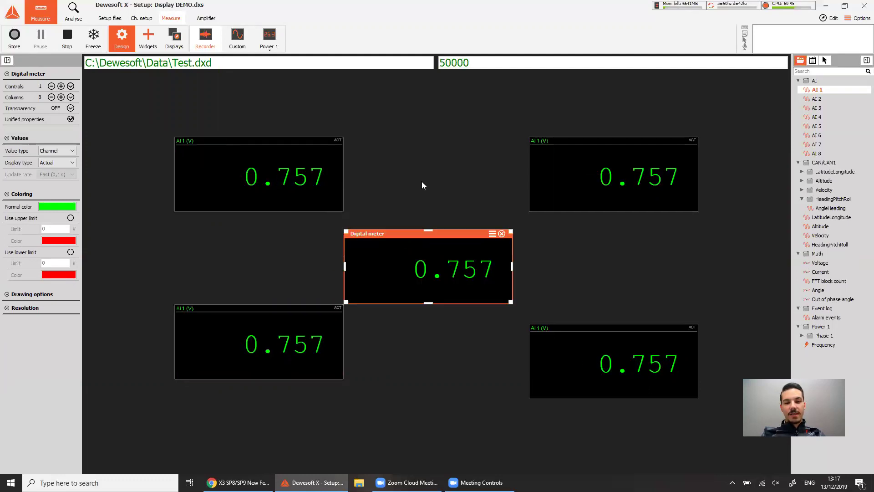
key("ctrl+y")
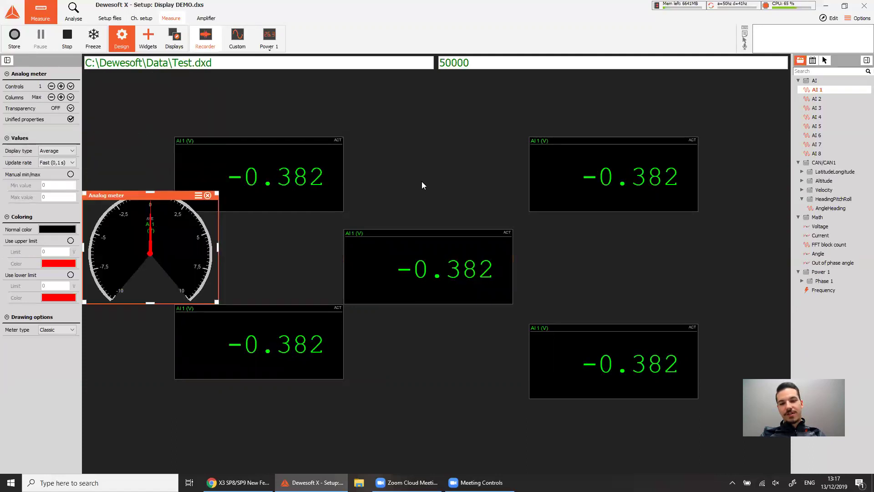
key("ctrl+y")
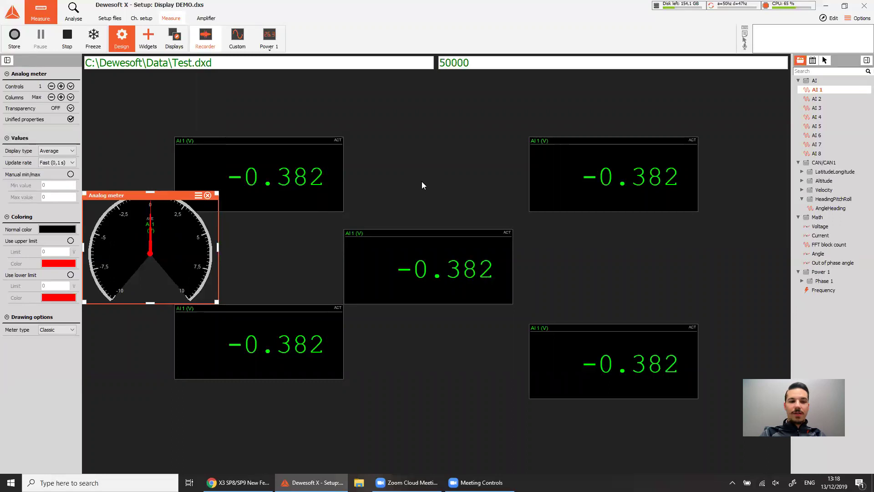
Undo and redo the analog meter's move, then drag it to the top centre between the upper meters
key("ctrl+z")
key("ctrl+y")
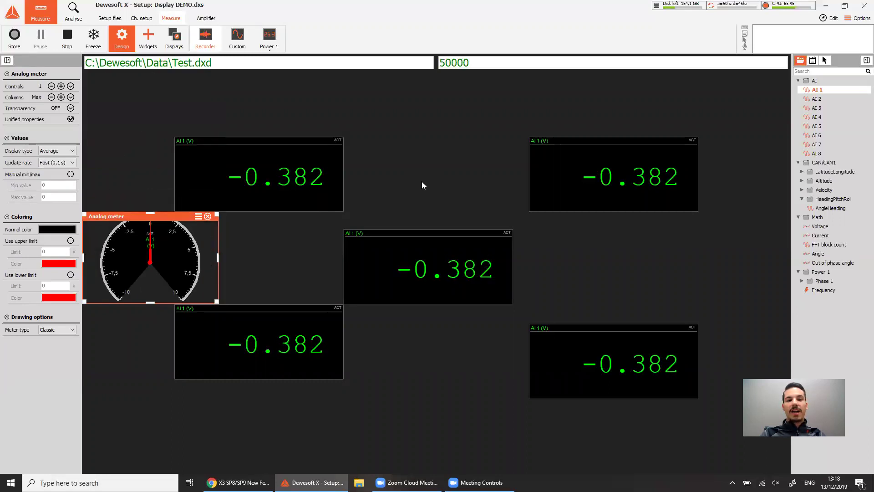
left_click_drag(112, 216, 389, 94)
left_click(322, 101)
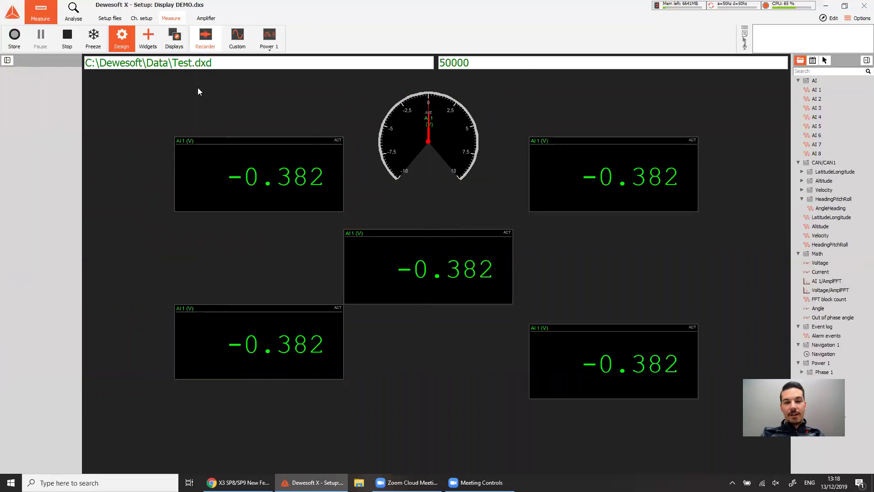
Exit design mode and inspect the live analog gauge and centre digital meter
left_click(126, 40)
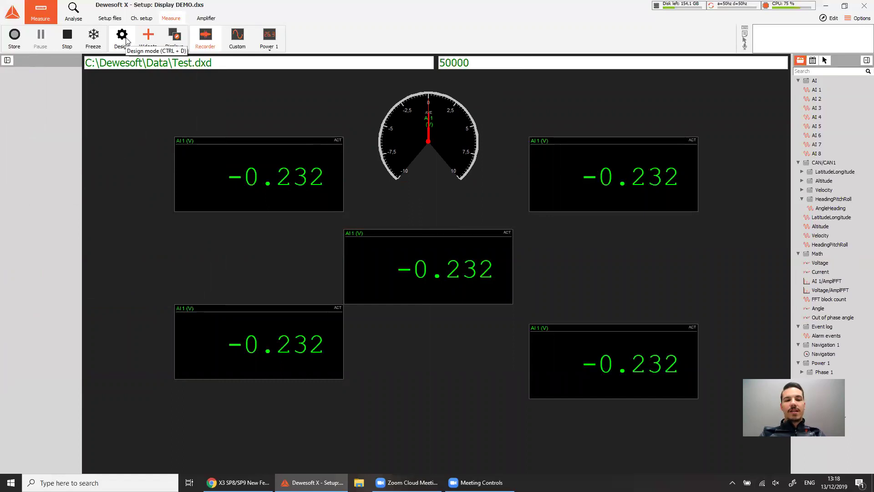
left_click(126, 40)
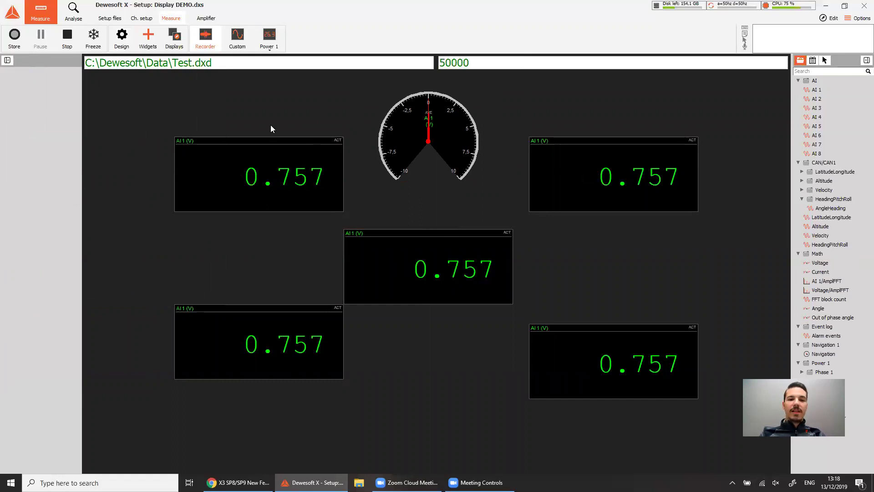
left_click(434, 148)
left_click(437, 207)
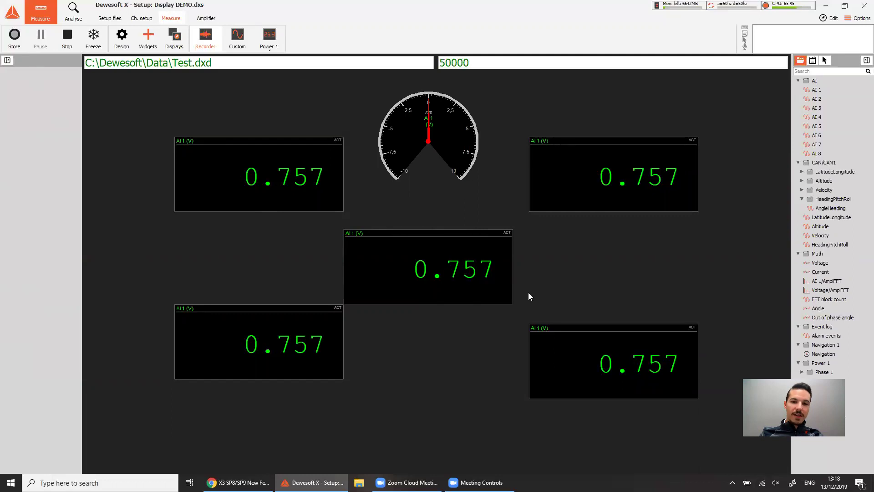
left_click(436, 263)
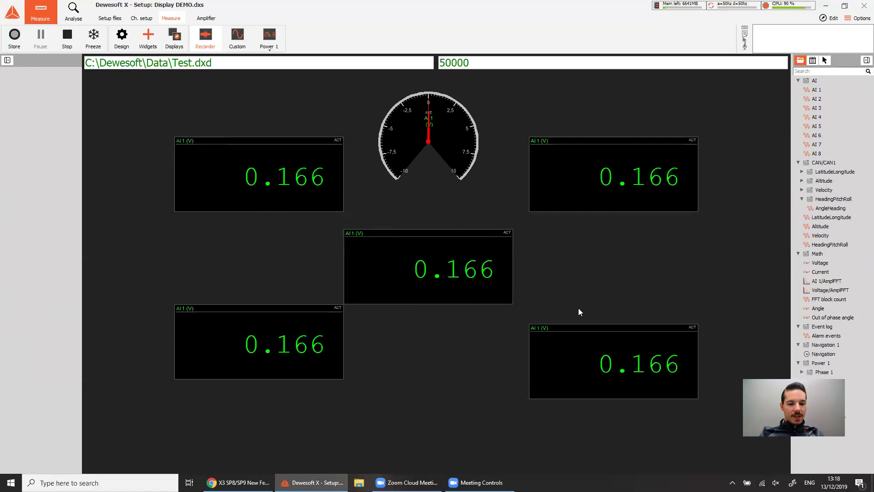
Switch from Dewesoft X to the Google Slides presentation window in Chrome
key("alt+Tab")
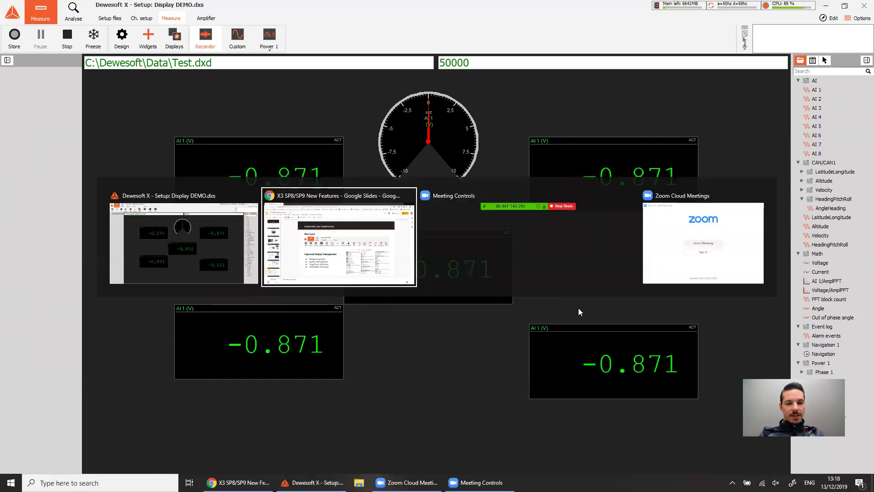